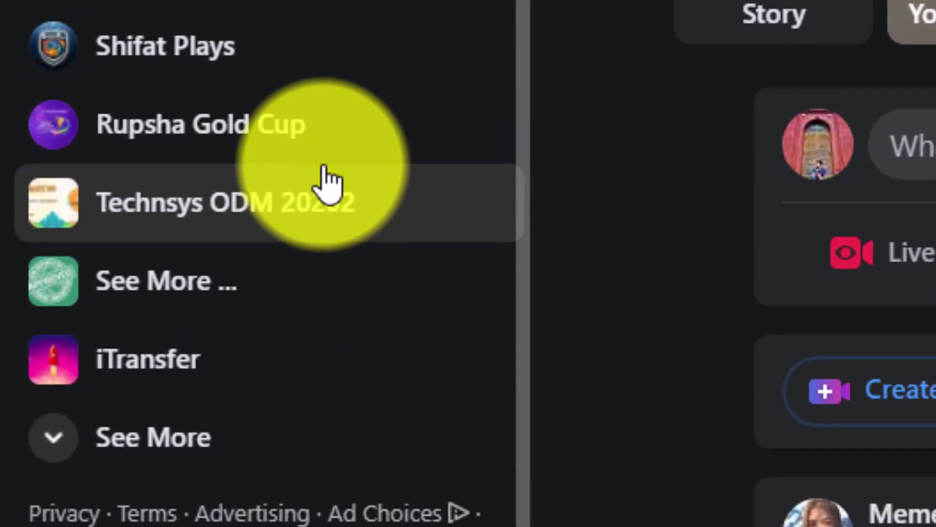
Expand the sidebar shortcuts and open the Rupsa Sporting Club - R.S.C Page
left_click(119, 439)
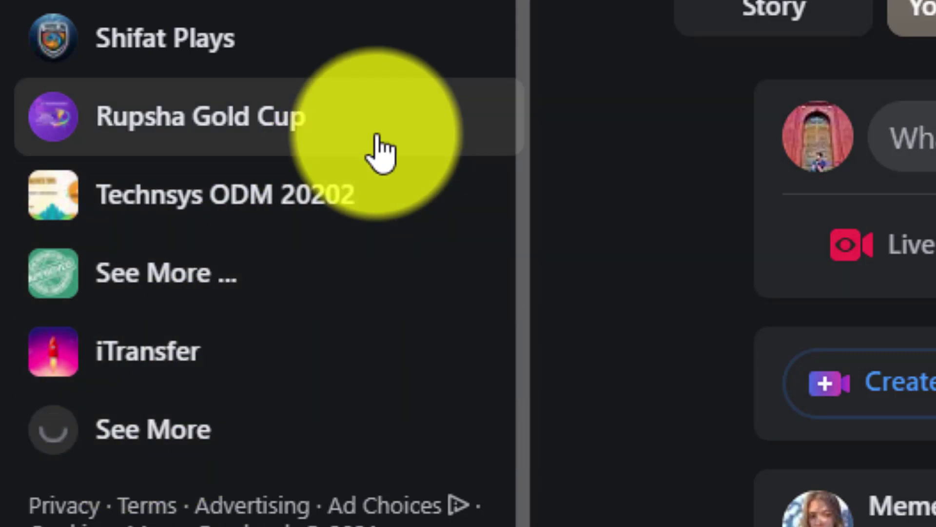
scroll(383, 151, "down", 5)
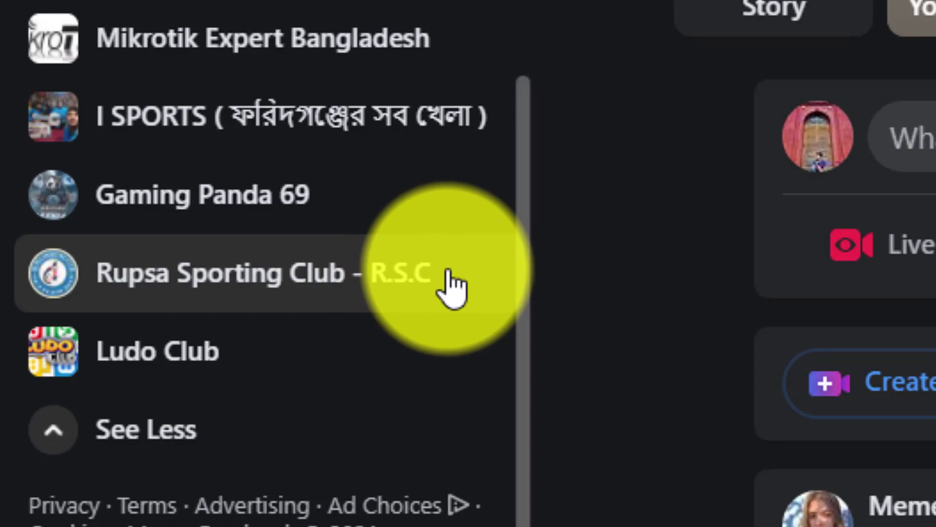
left_click(414, 292)
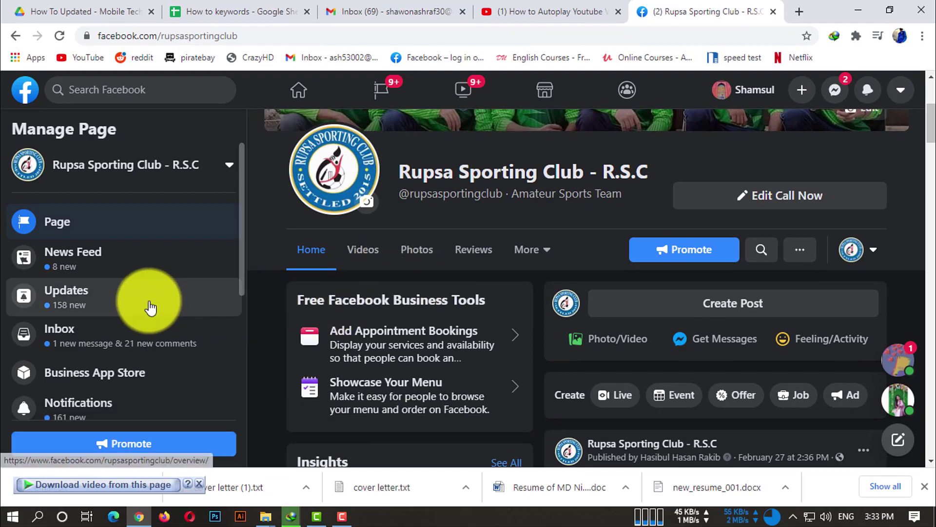
Go to the club Page's Settings and view its Page Roles section
left_click(530, 258)
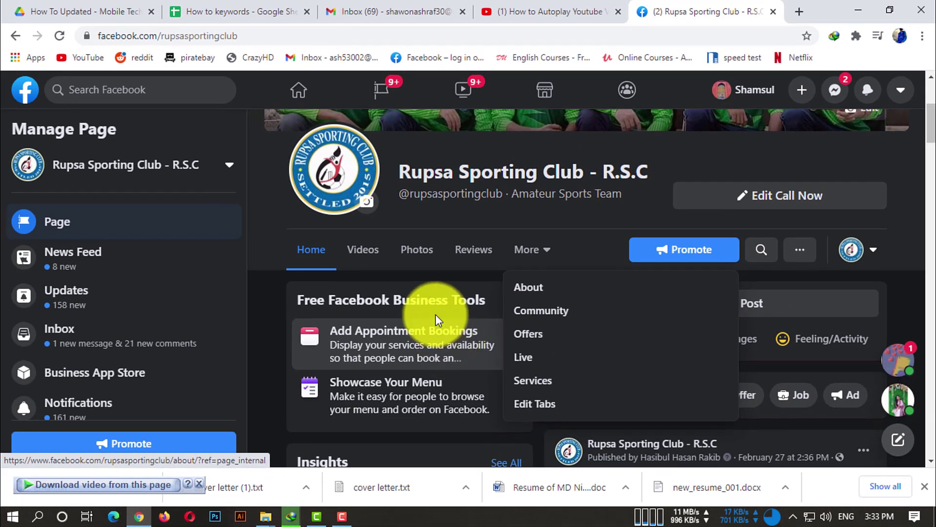
scroll(214, 384, "down", 5)
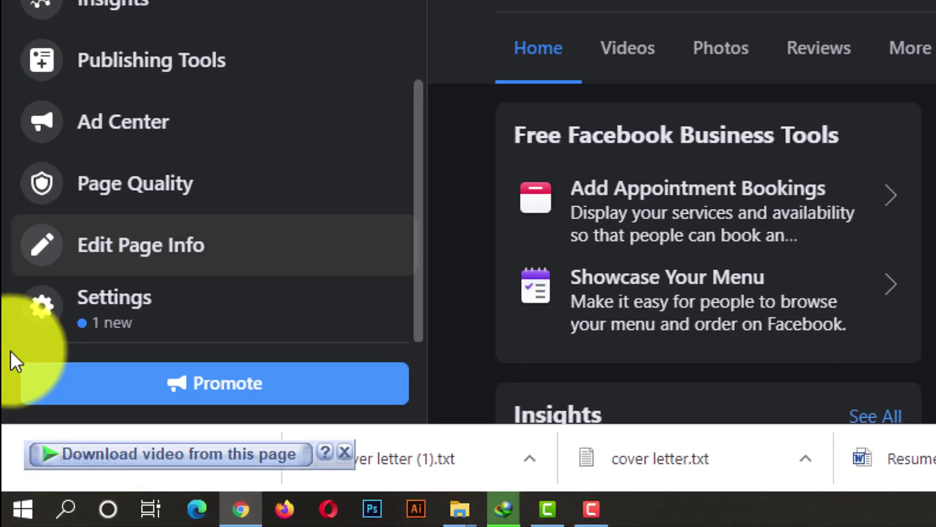
left_click(110, 336)
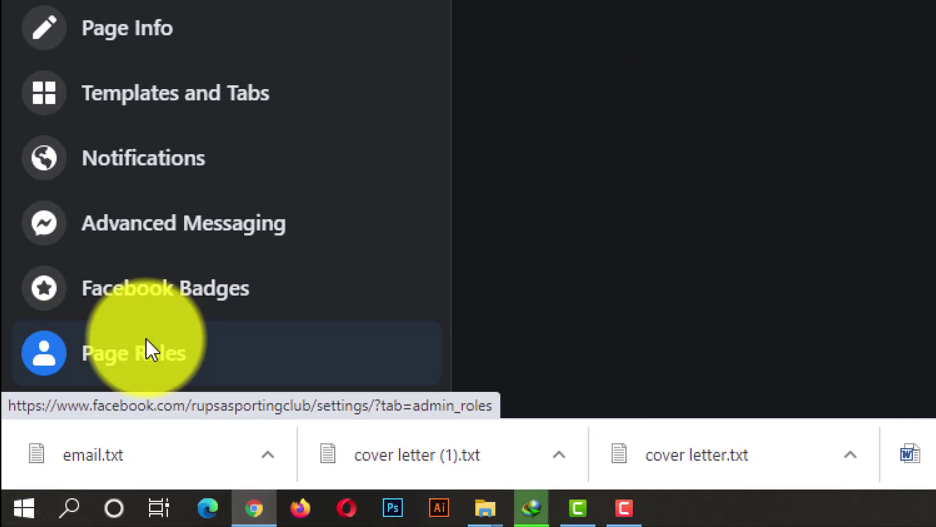
left_click(148, 336)
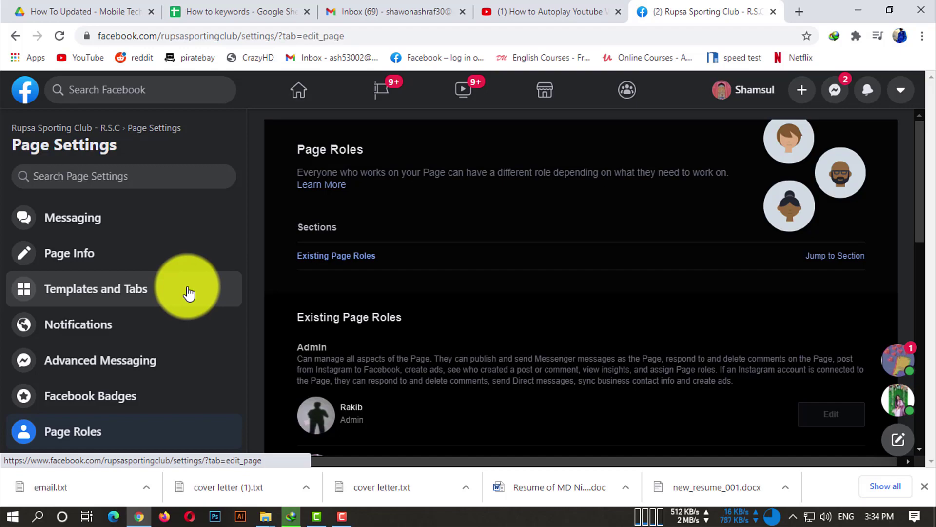
Review the Templates and Tabs list, then go back to the club Page
left_click(189, 293)
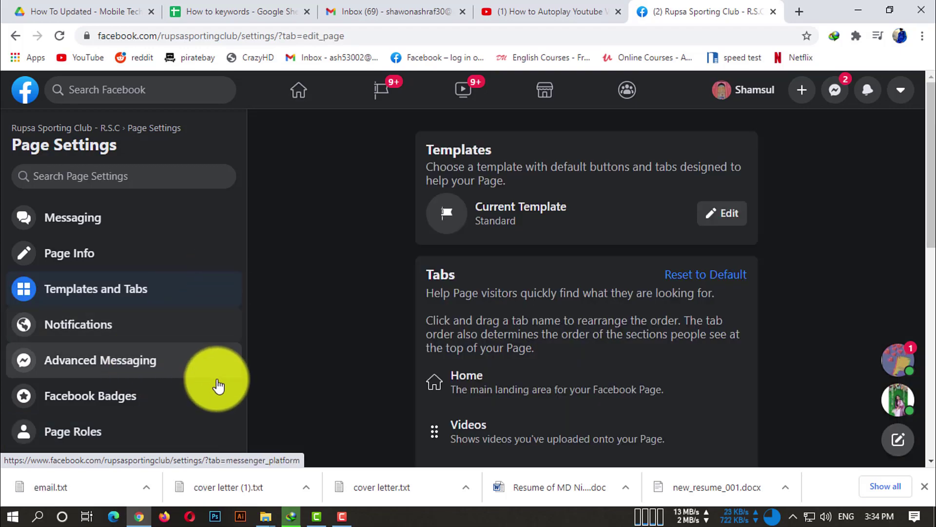
scroll(697, 227, "down", 10)
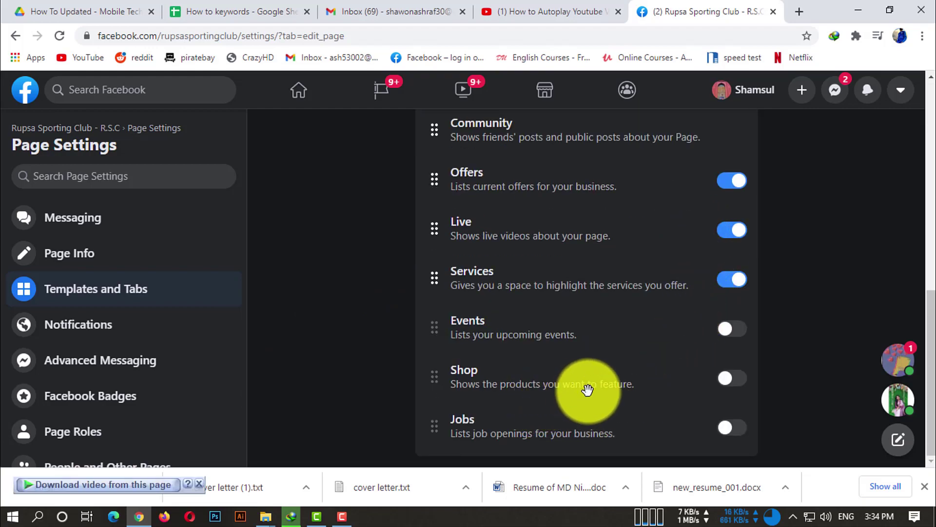
scroll(604, 390, "up", 6)
scroll(605, 385, "down", 6)
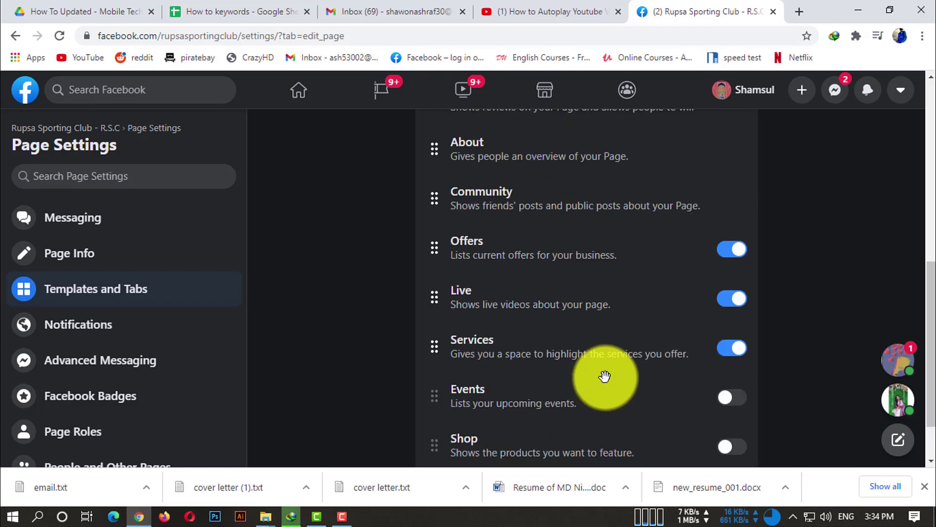
scroll(651, 380, "up", 8)
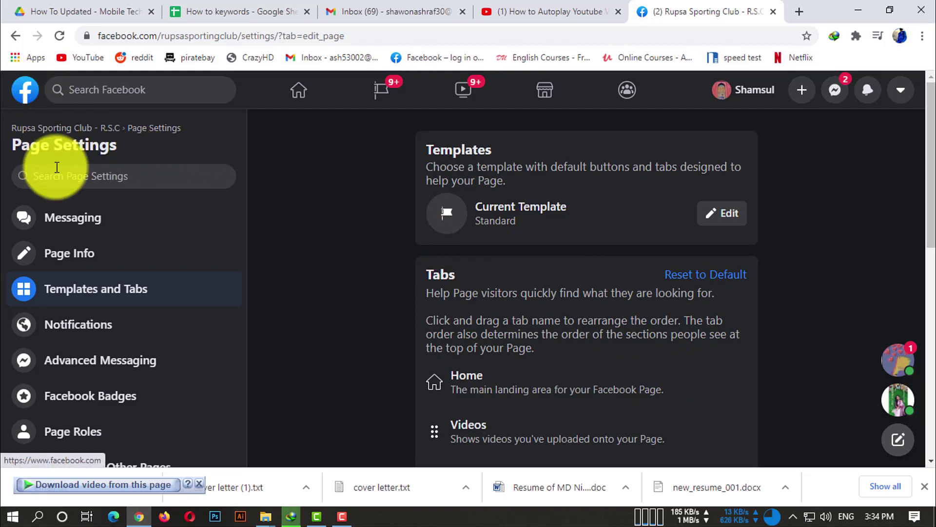
left_click(56, 129)
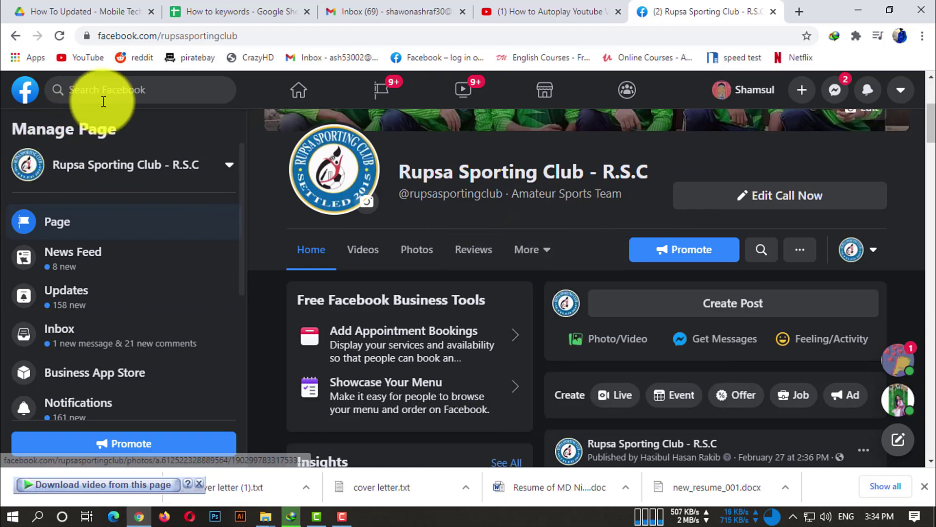
Find the Youtube Tab app in recent searches and choose Use App
left_click(117, 90)
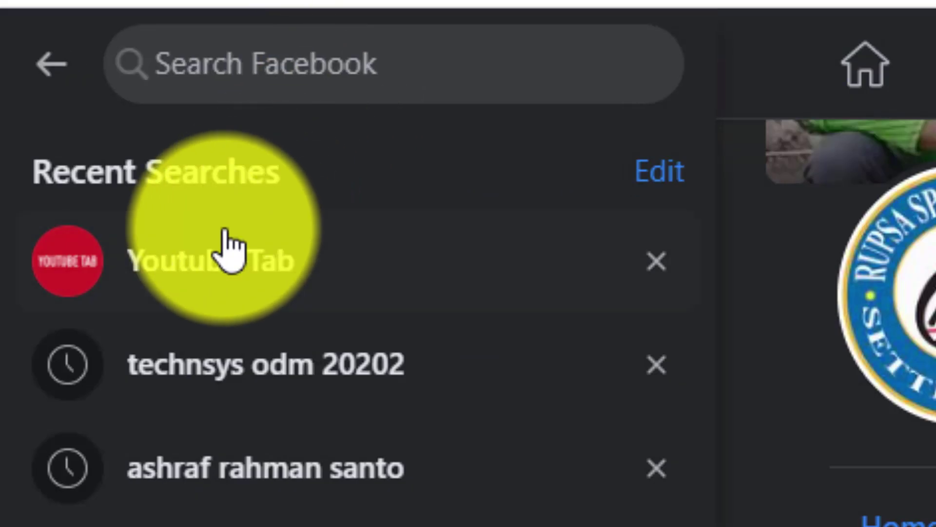
left_click(229, 248)
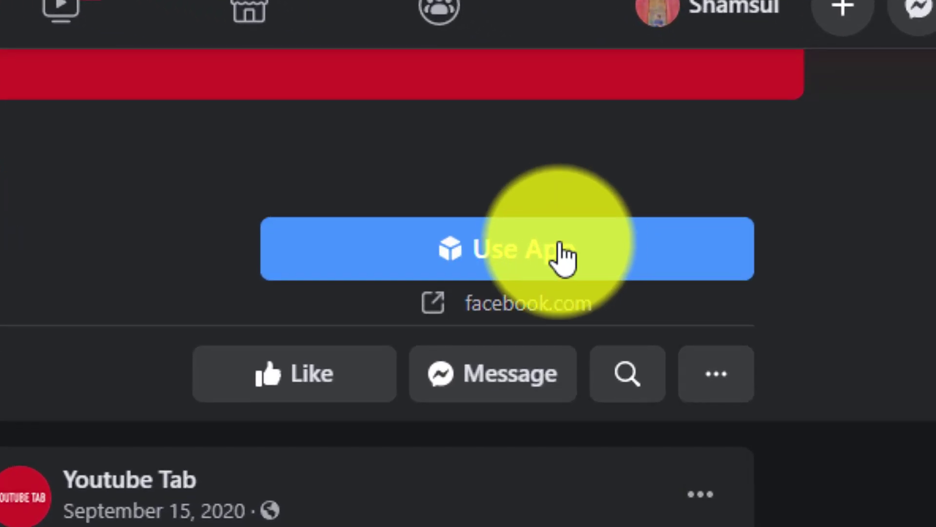
left_click(518, 250)
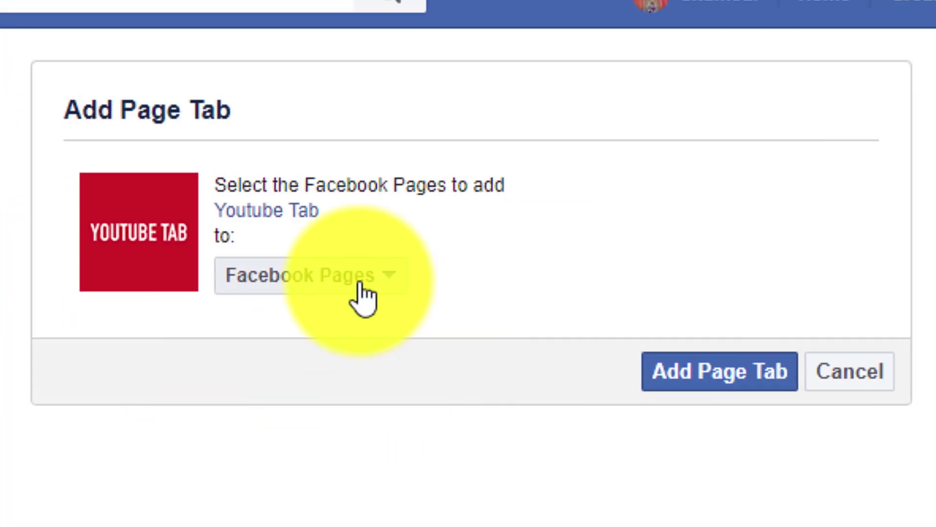
Add the Youtube Tab to the Rupsa Sporting Club - R.S.C Page
left_click(363, 293)
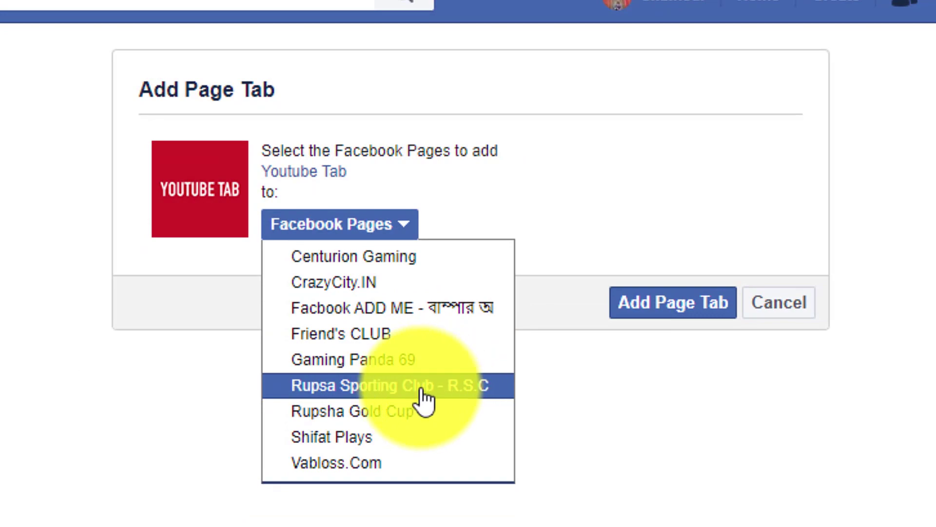
left_click(489, 391)
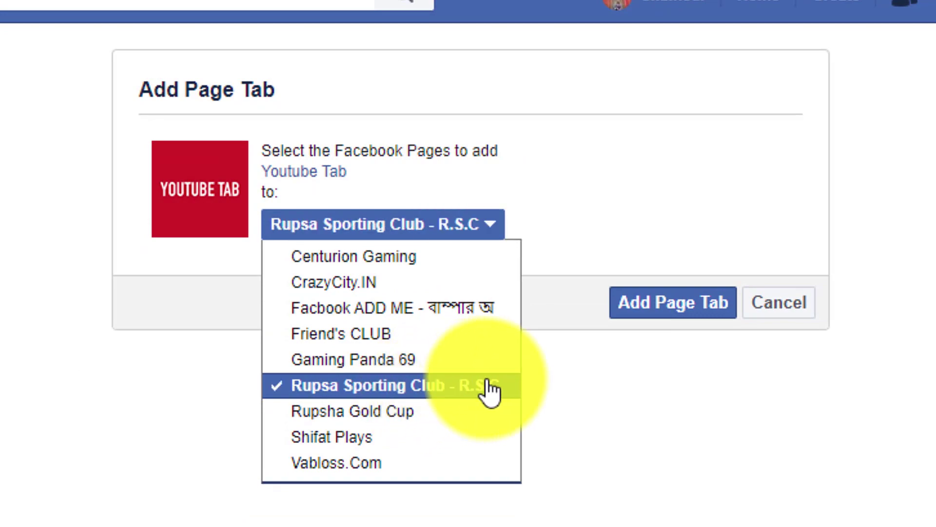
left_click(574, 385)
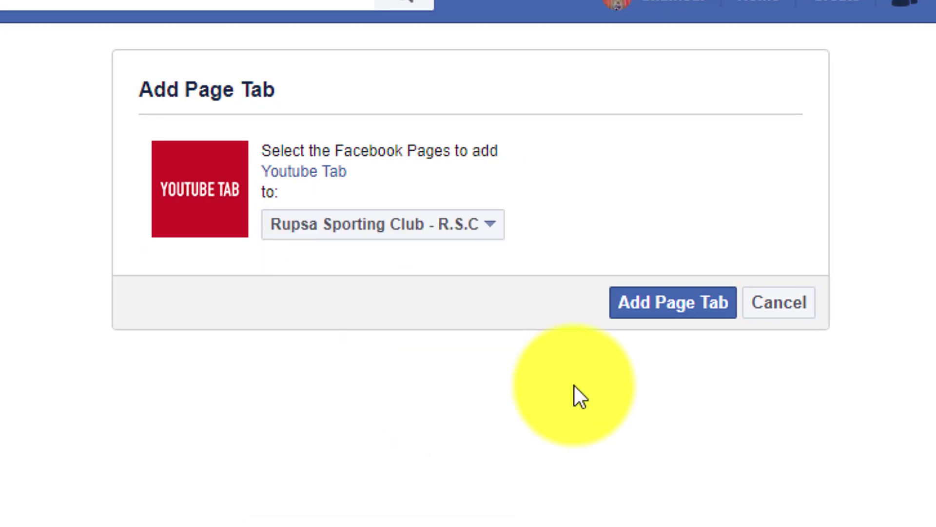
left_click(670, 307)
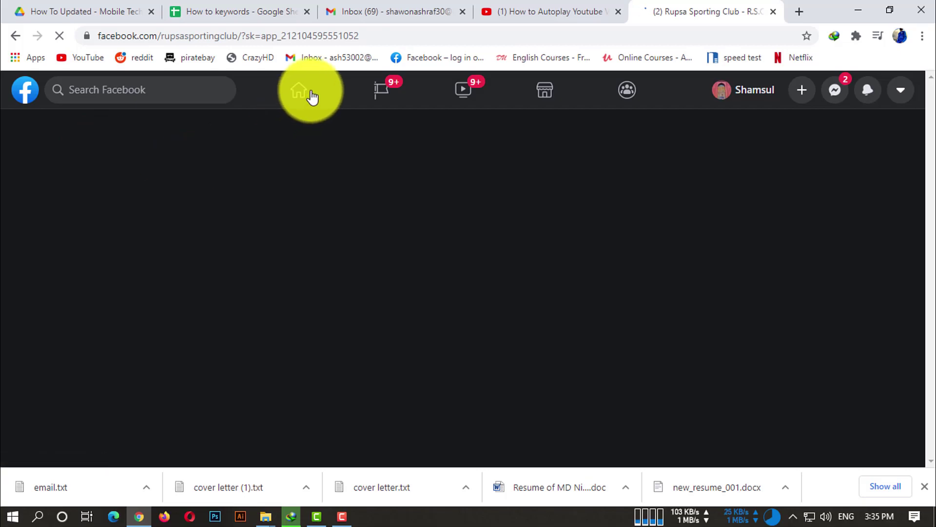
Close the unneeded extra browser tab
left_click(307, 12)
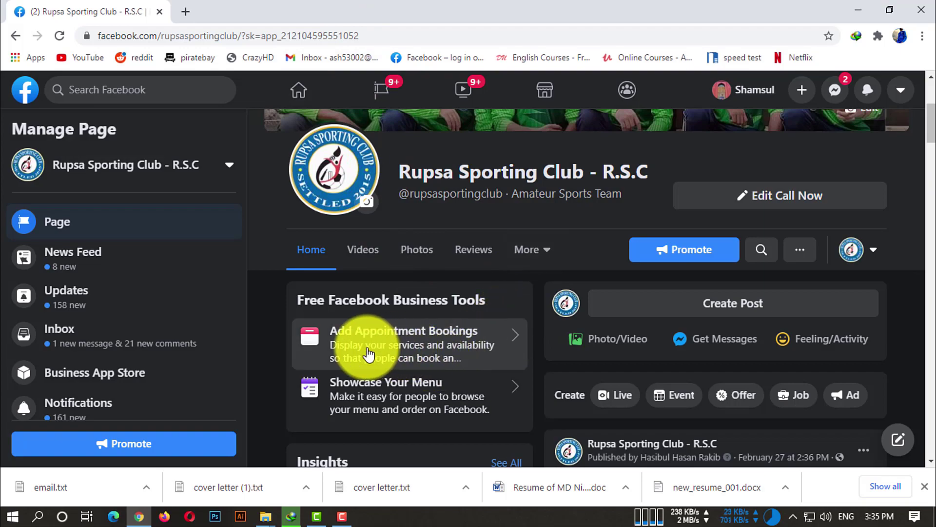
scroll(309, 360, "down", 1)
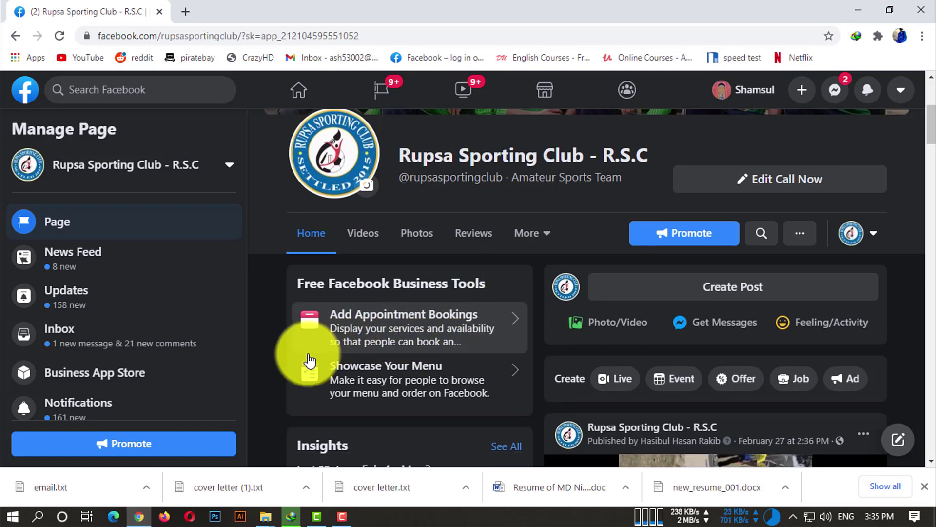
scroll(452, 367, "up", 2)
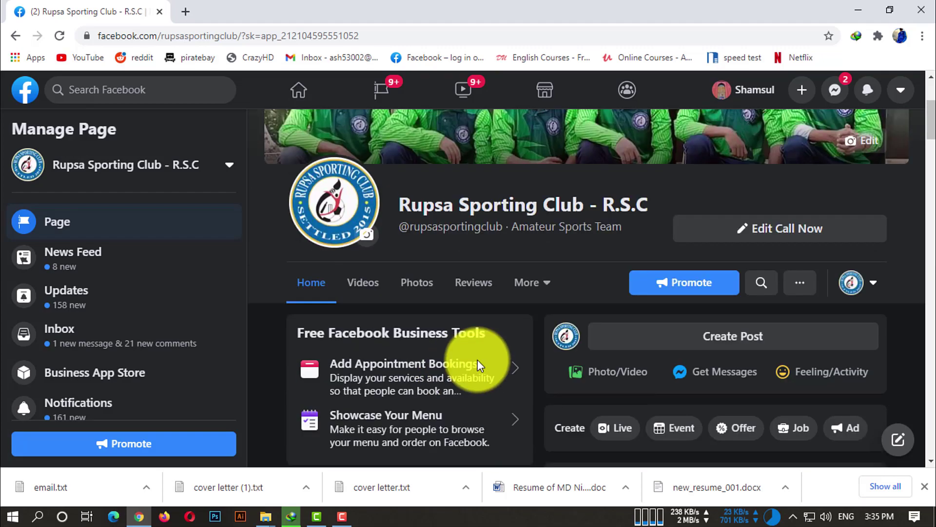
Check the Page's More sections for the new tab, then open Page Settings
left_click(518, 333)
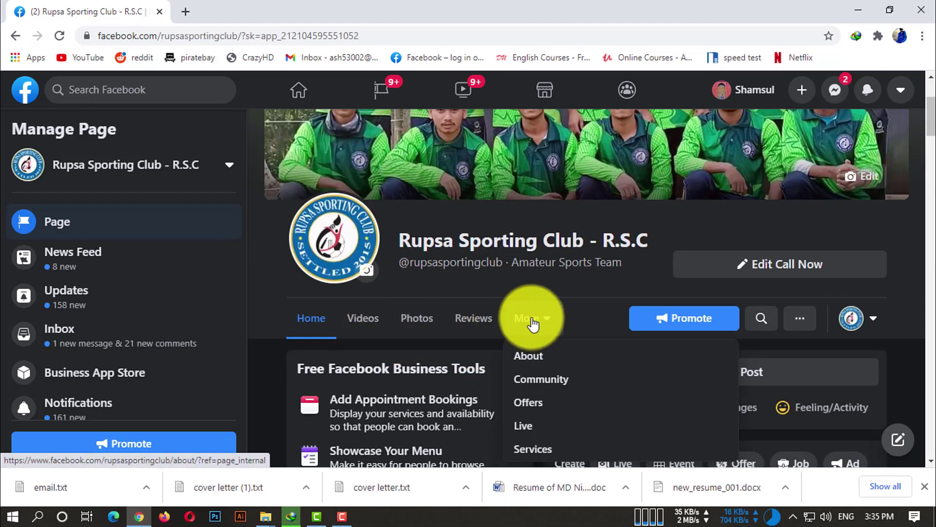
scroll(531, 325, "down", 1)
left_click(528, 255)
scroll(141, 355, "down", 4)
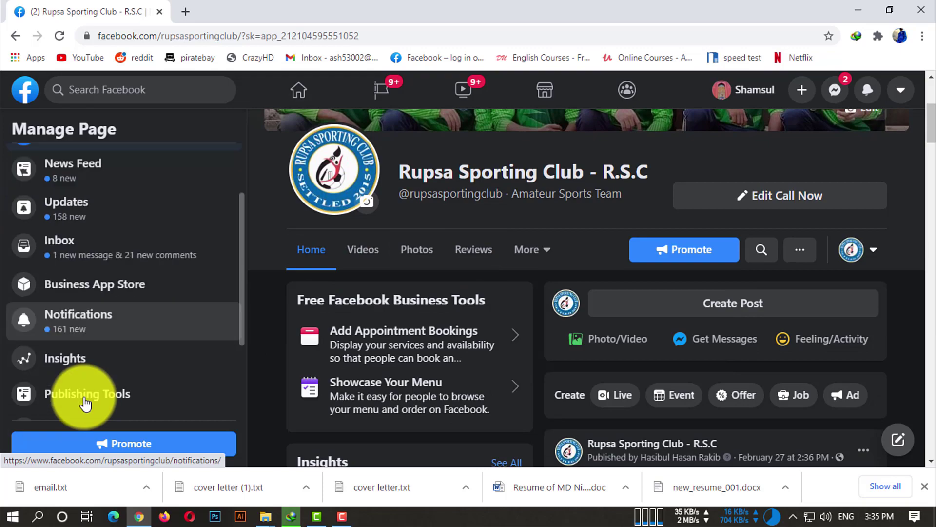
left_click(121, 419)
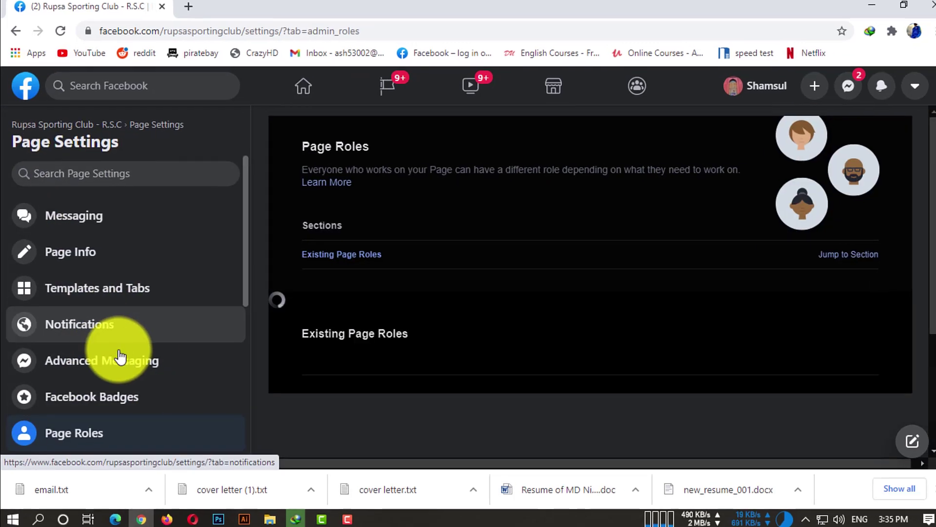
In Templates and Tabs, move the YouTube tab between Videos and Photos
scroll(119, 355, "down", 3)
scroll(143, 282, "up", 3)
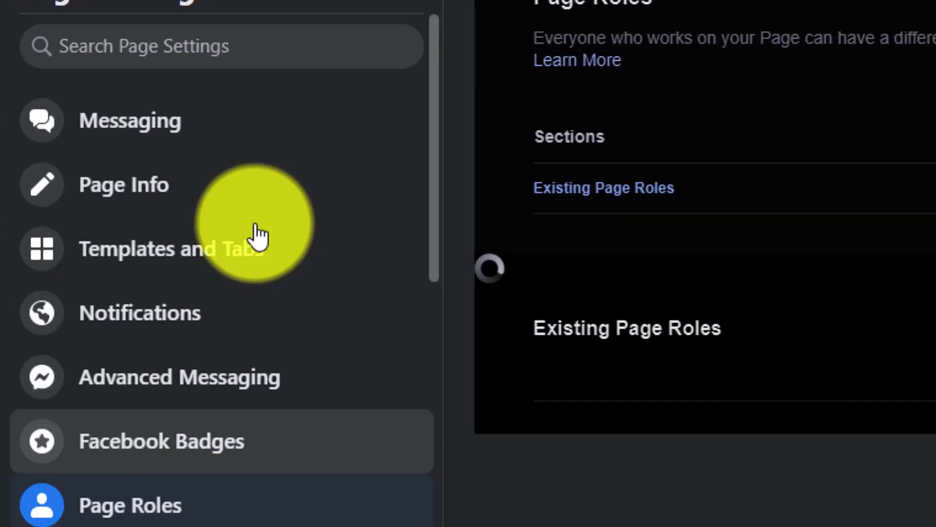
left_click(292, 259)
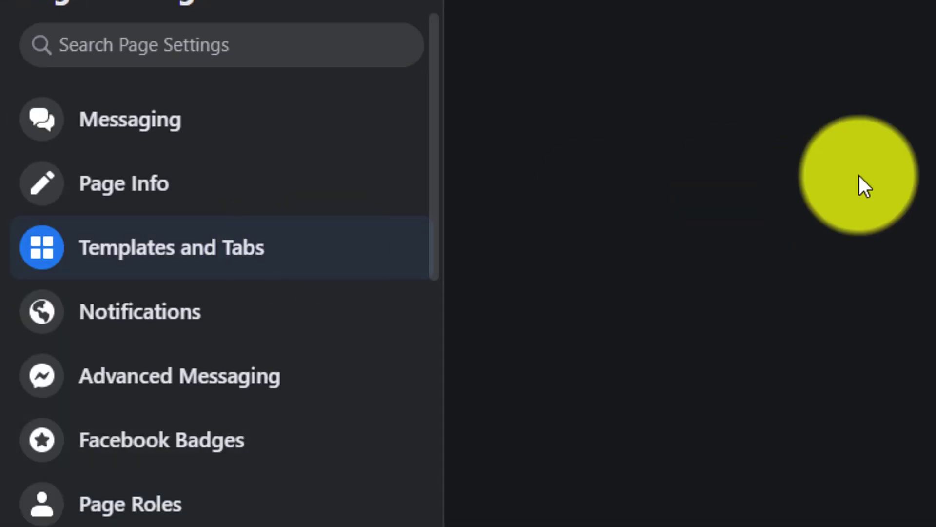
scroll(753, 292, "down", 11)
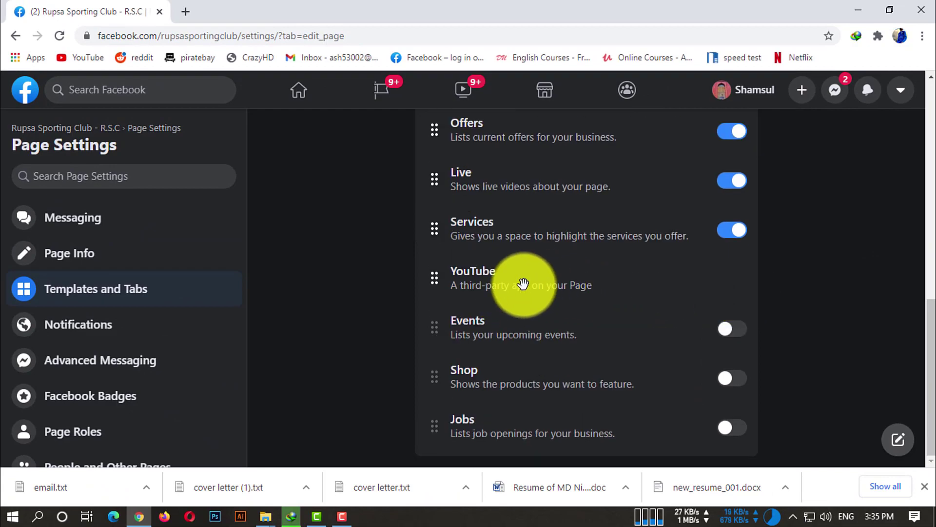
left_click_drag(435, 278, 459, 219)
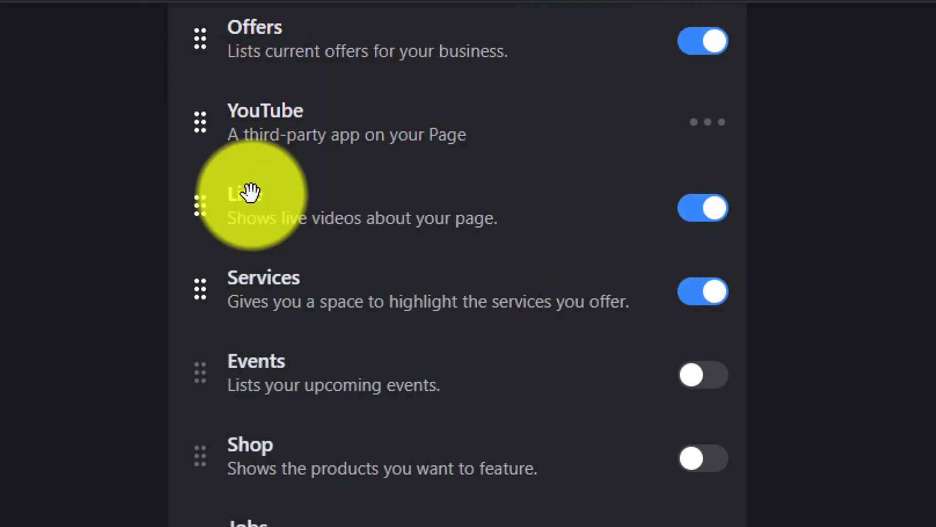
scroll(452, 397, "up", 5)
left_click_drag(209, 477, 203, 138)
scroll(255, 303, "up", 4)
left_click_drag(202, 373, 207, 265)
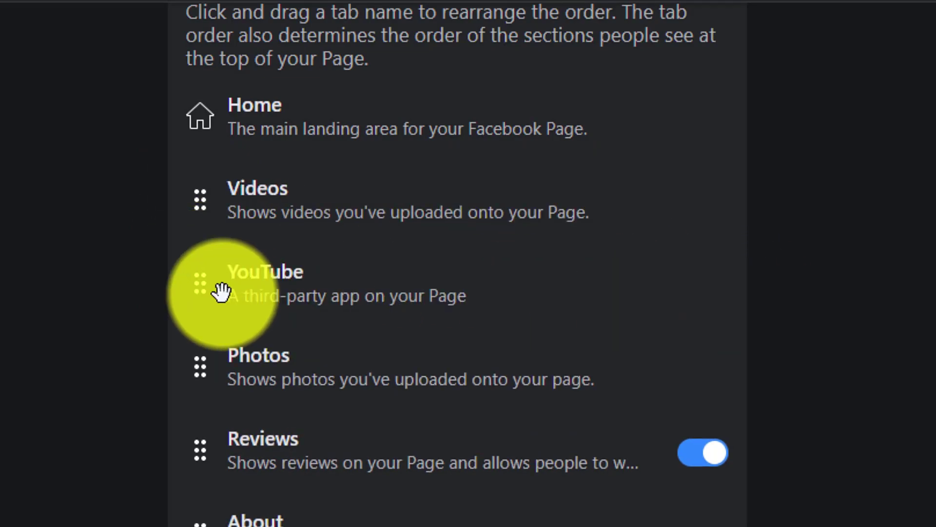
Return to the club Page's main view
scroll(483, 349, "up", 6)
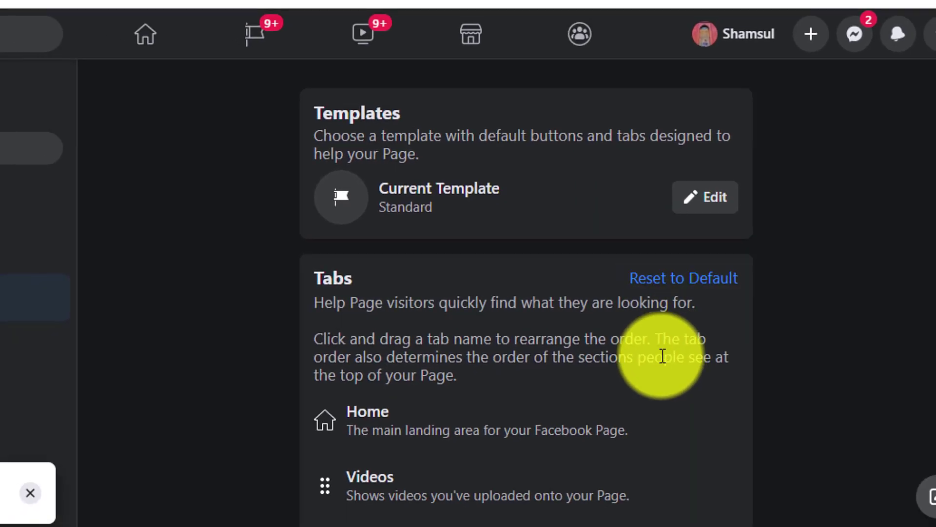
scroll(660, 356, "down", 10)
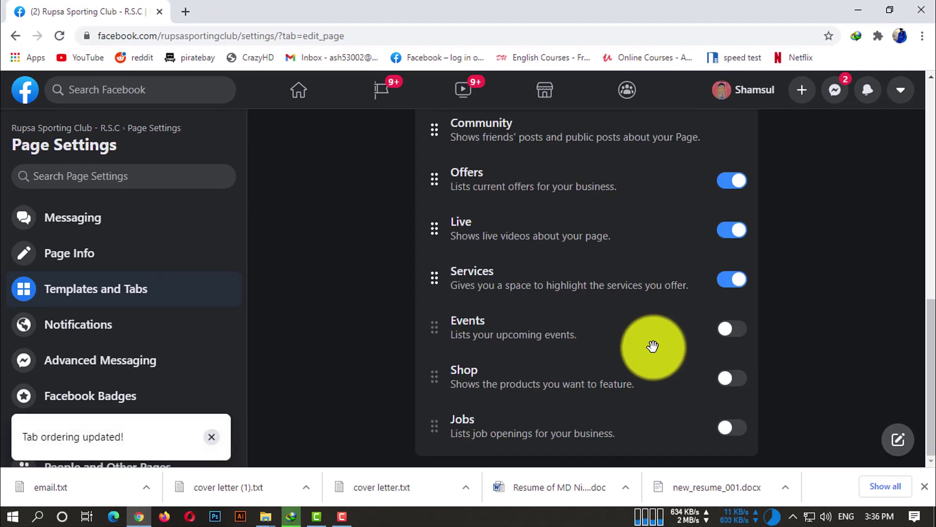
scroll(487, 390, "up", 4)
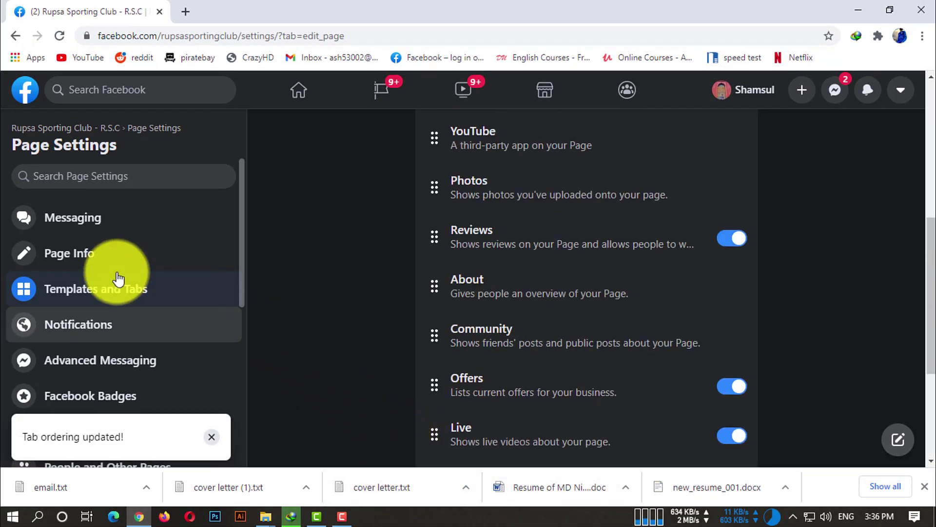
left_click(82, 128)
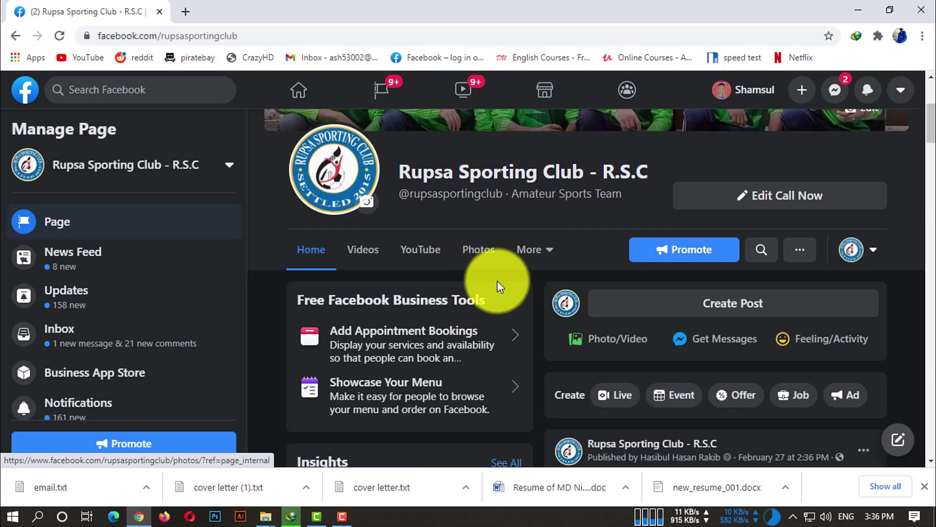
Open the Page's YouTube tab and set the Channel ID to theofficialfacebook
left_click(438, 265)
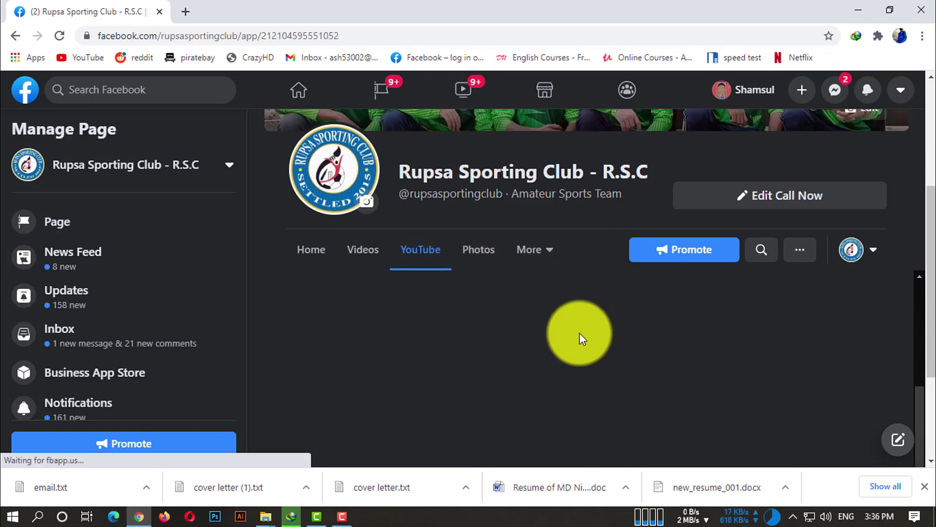
scroll(263, 341, "down", 5)
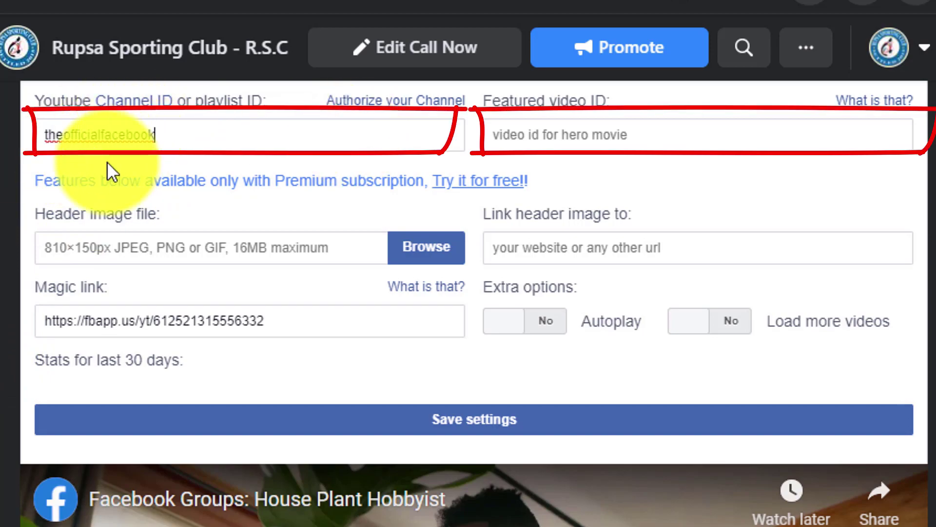
type("cebook")
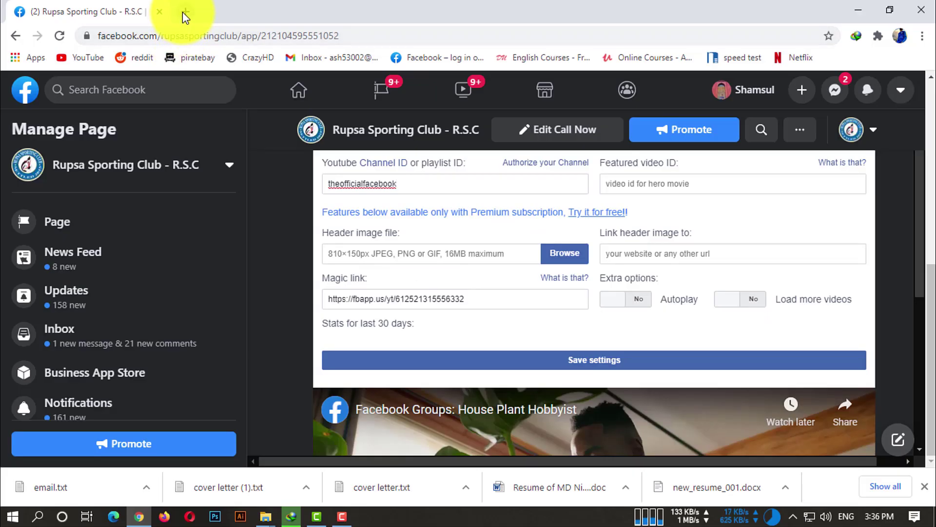
Open YouTube in a new tab, switch to the other account, and view its channel
left_click(184, 13)
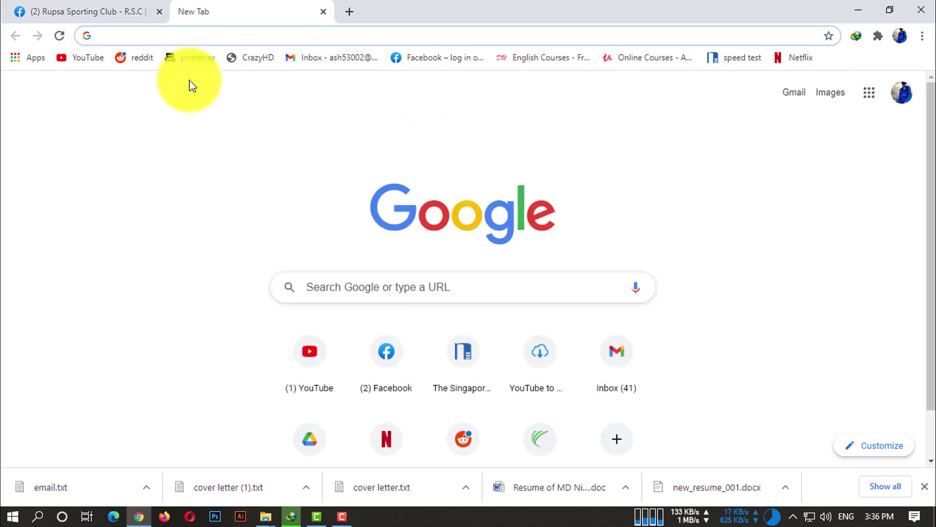
left_click(88, 57)
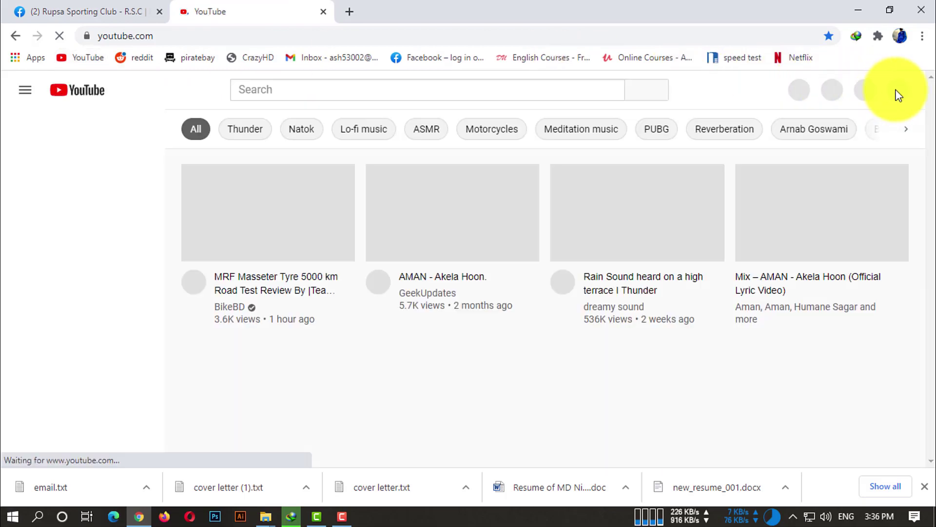
left_click(895, 90)
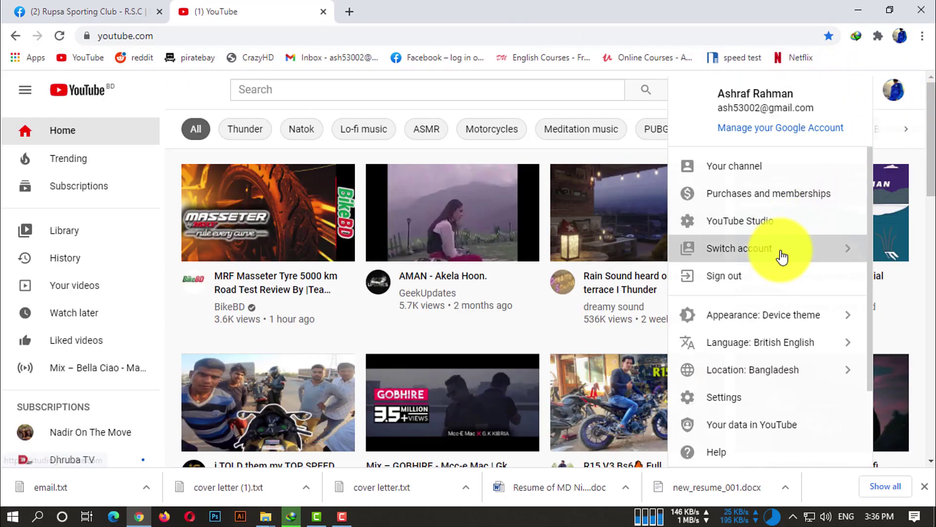
left_click(781, 249)
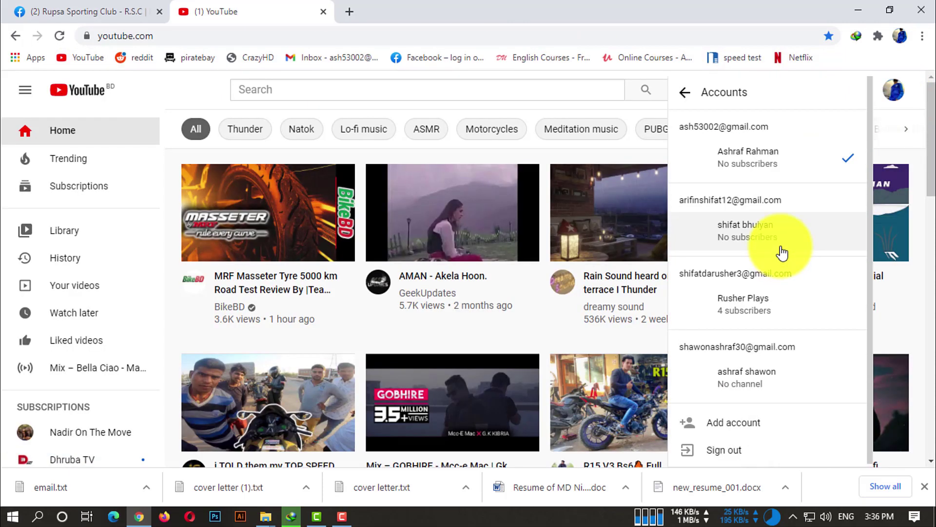
left_click(767, 307)
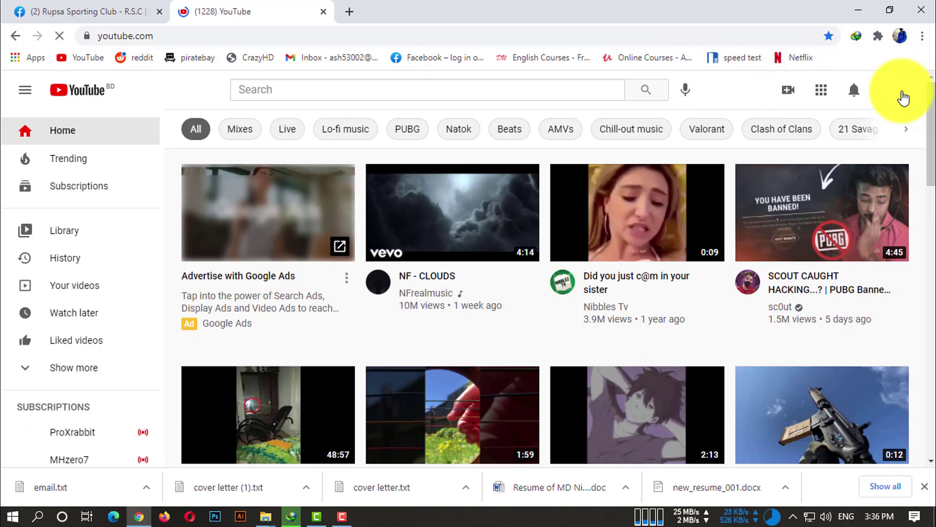
left_click(902, 96)
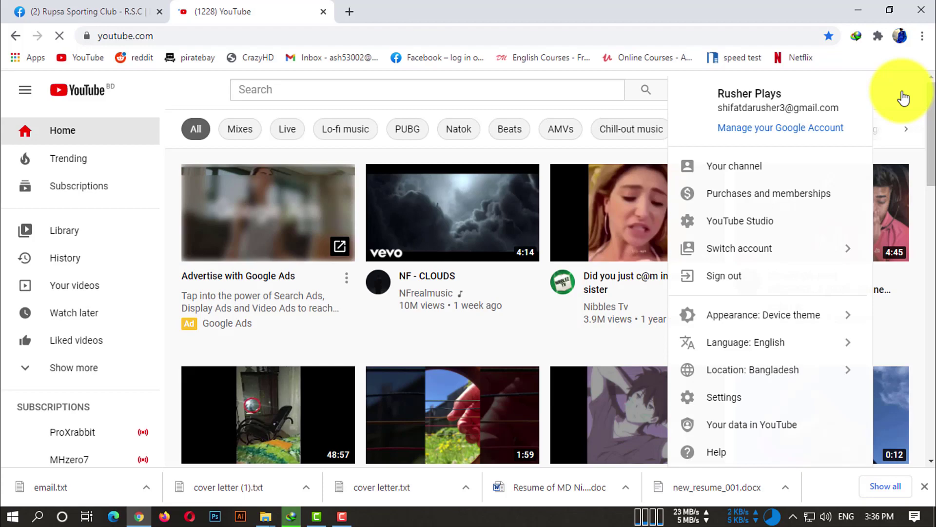
left_click(728, 169)
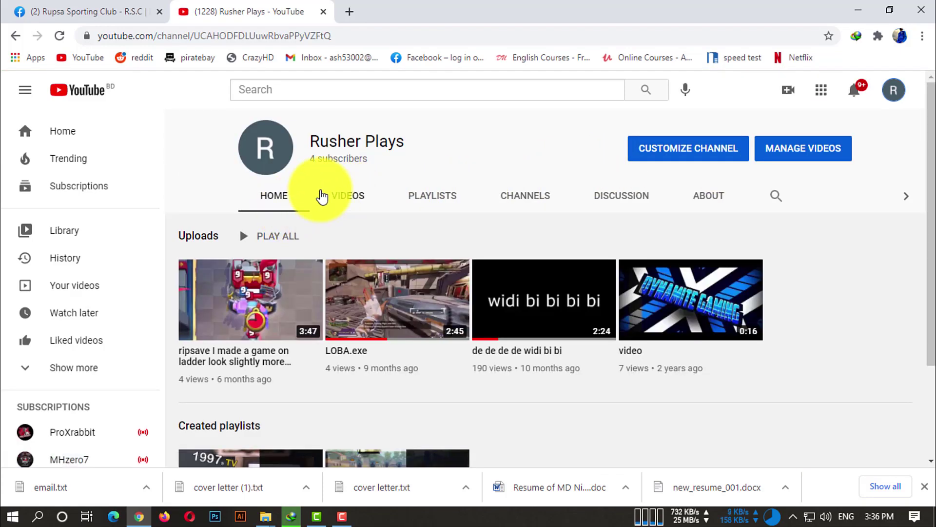
Select the old theofficialfacebook ID in the Facebook Channel ID field
left_click(108, 8)
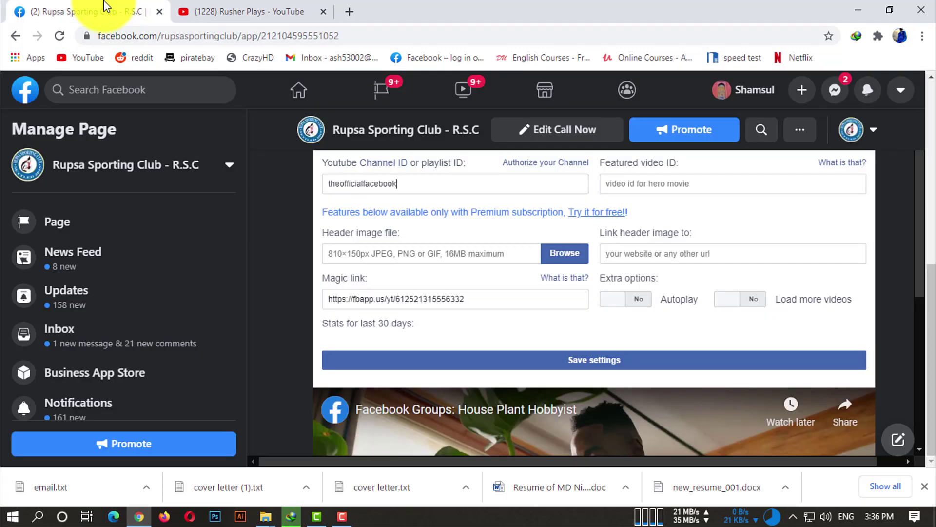
scroll(302, 240, "up", 3)
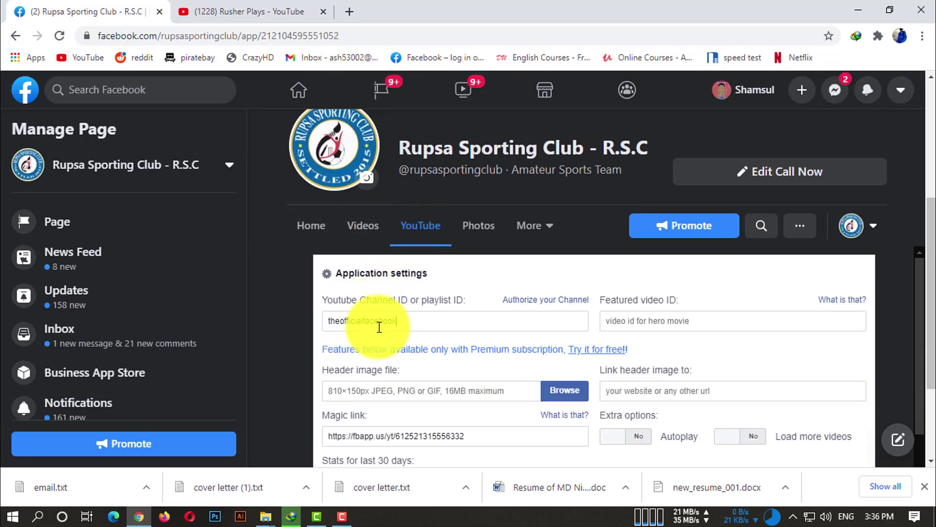
left_click_drag(423, 320, 335, 329)
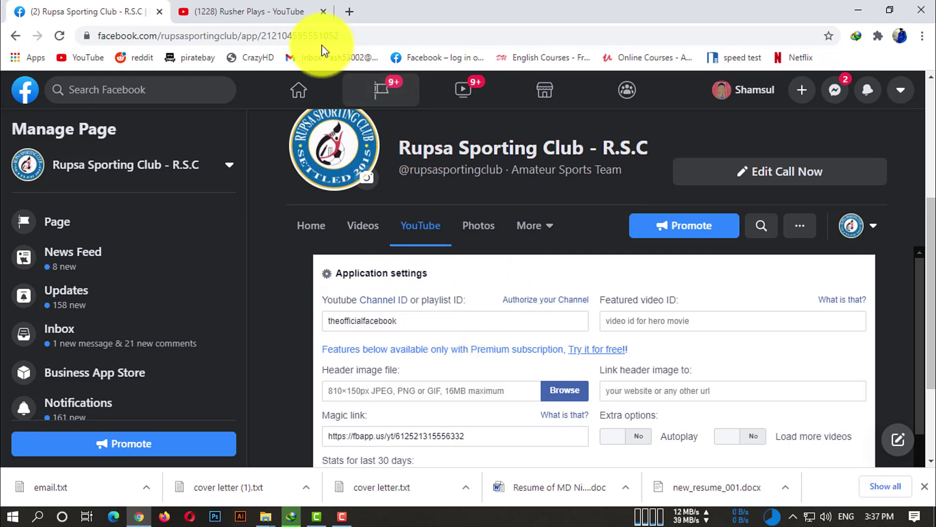
Copy the channel ID from the YouTube channel's address bar
left_click(265, 6)
left_click_drag(193, 36, 283, 35)
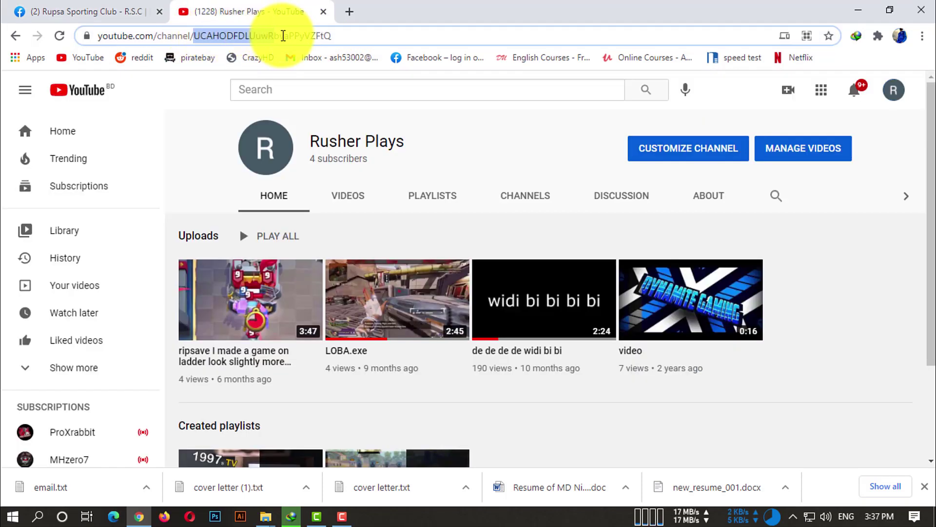
right_click(334, 36)
left_click(378, 132)
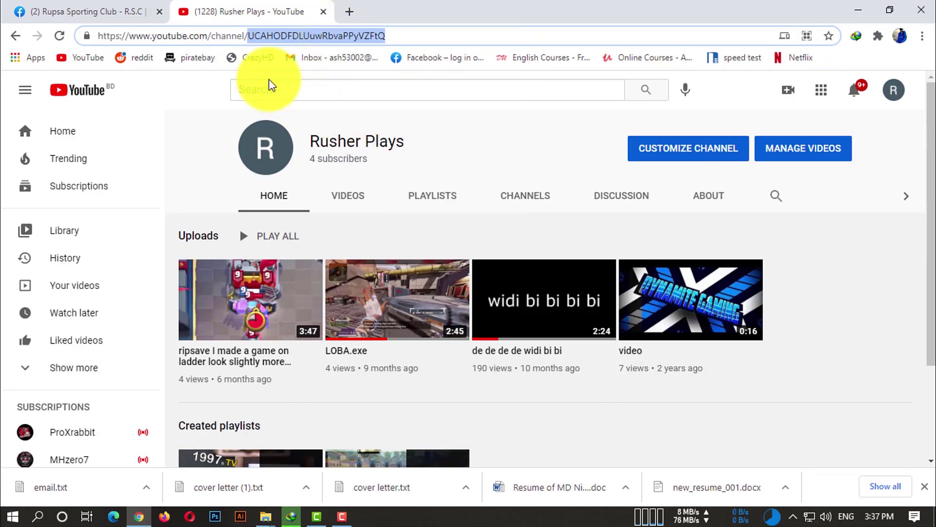
Paste the copied channel ID over the old ID in Facebook
left_click(104, 4)
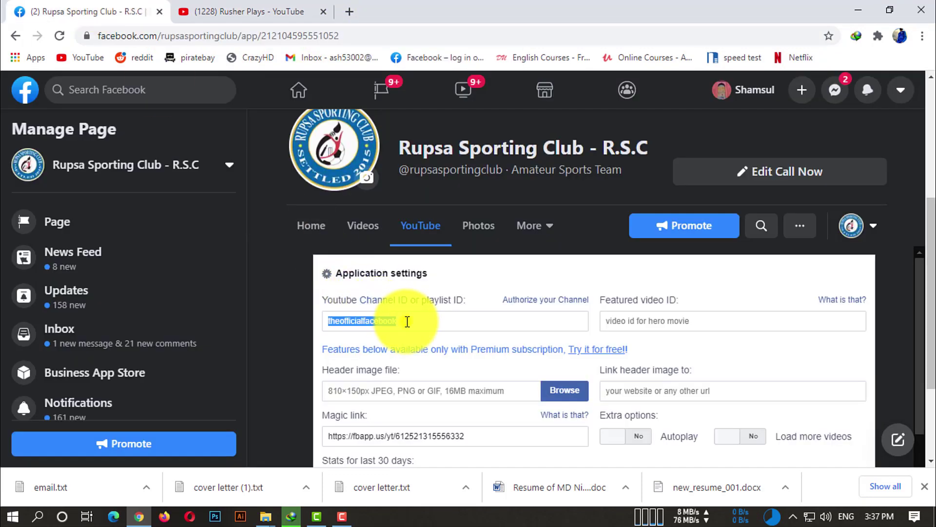
right_click(407, 321)
right_click(370, 320)
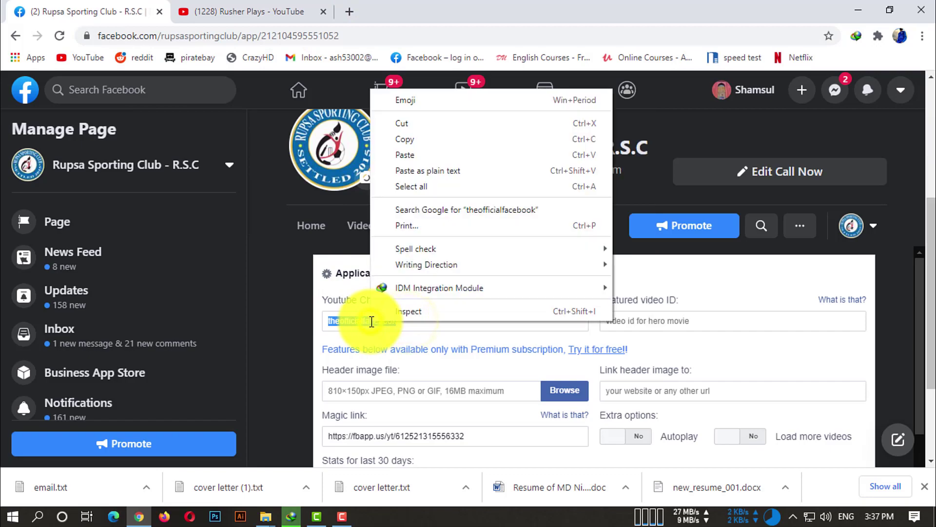
left_click(395, 154)
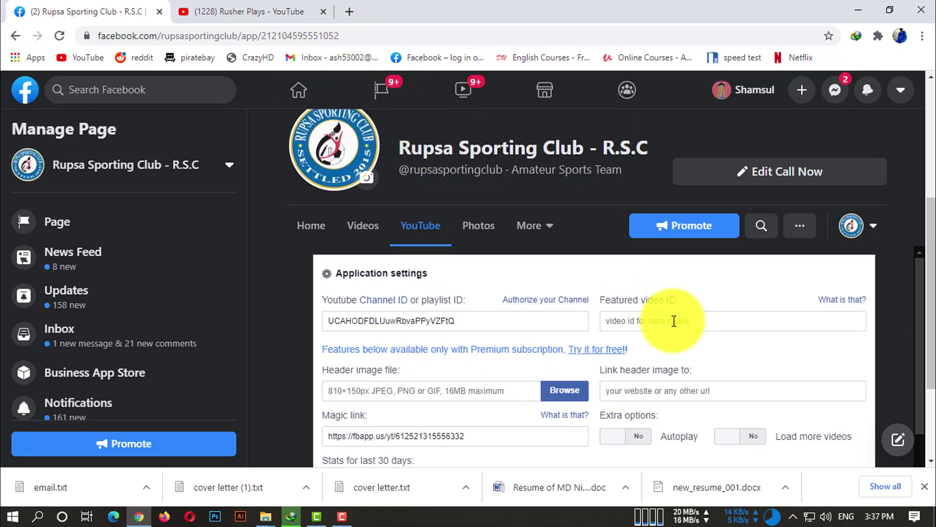
Open the uploaded video titled 'video' on YouTube, then return to the channel page
left_click(280, 4)
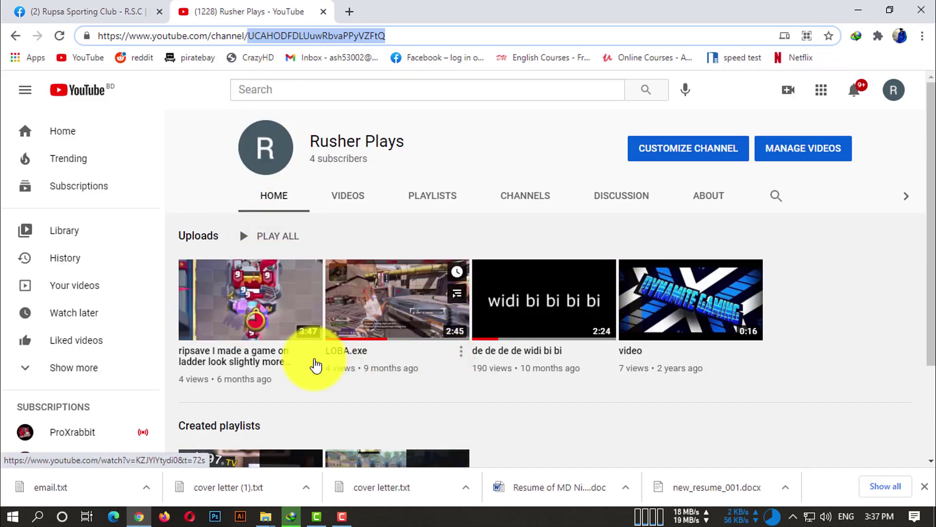
left_click(657, 298)
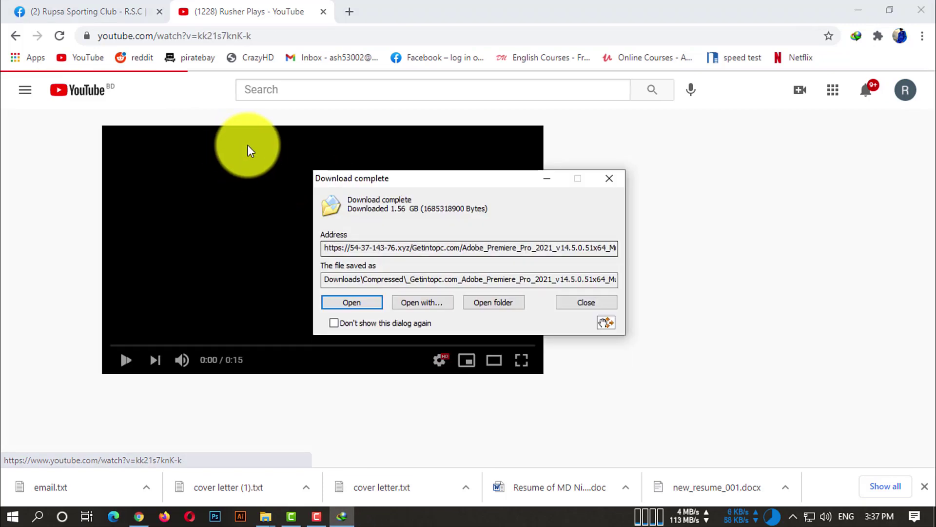
left_click(560, 303)
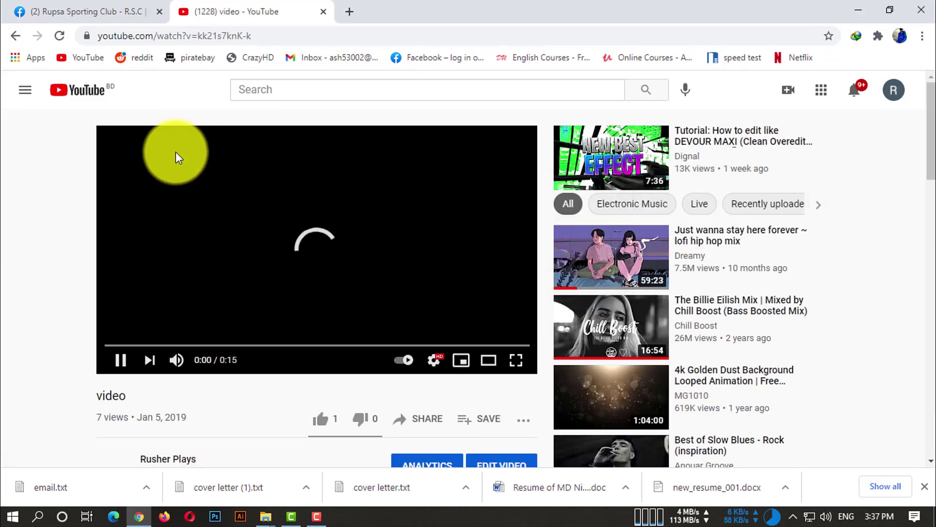
left_click(140, 14)
left_click(229, 10)
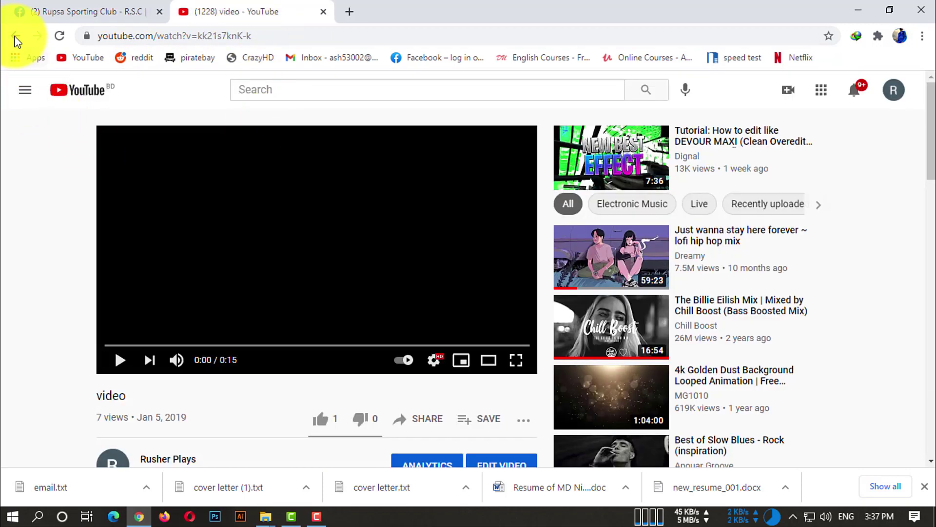
left_click(15, 36)
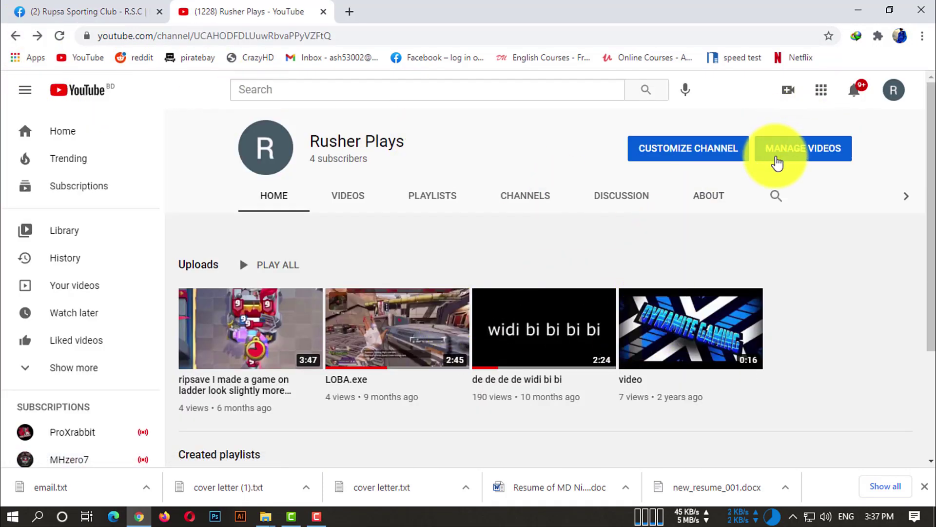
left_click(782, 152)
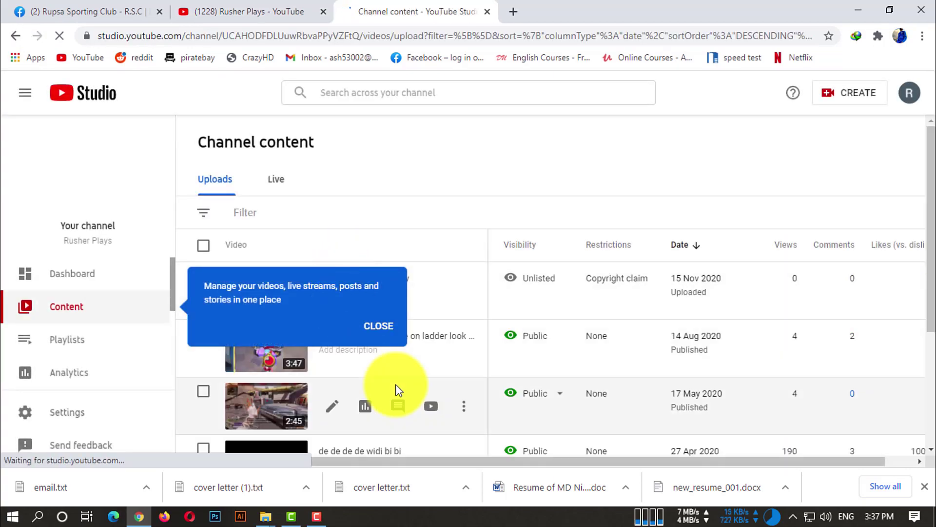
left_click(381, 327)
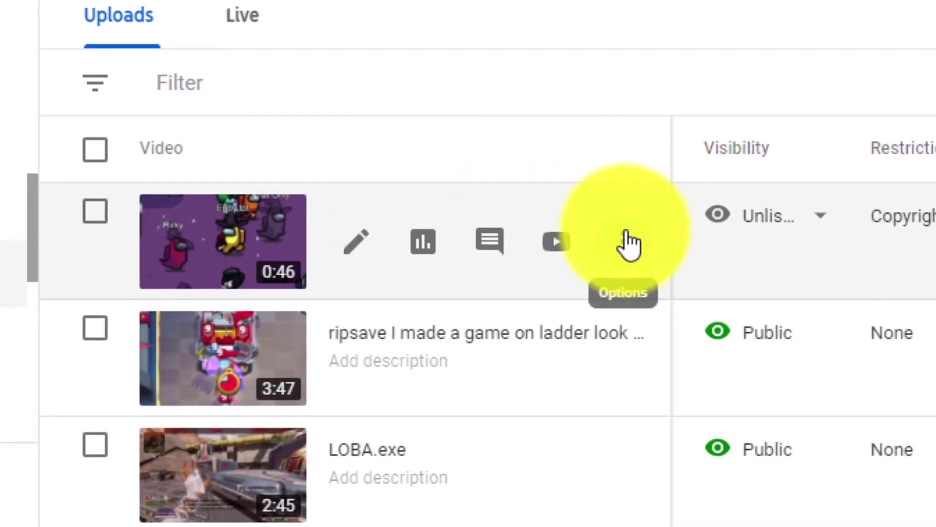
left_click(629, 246)
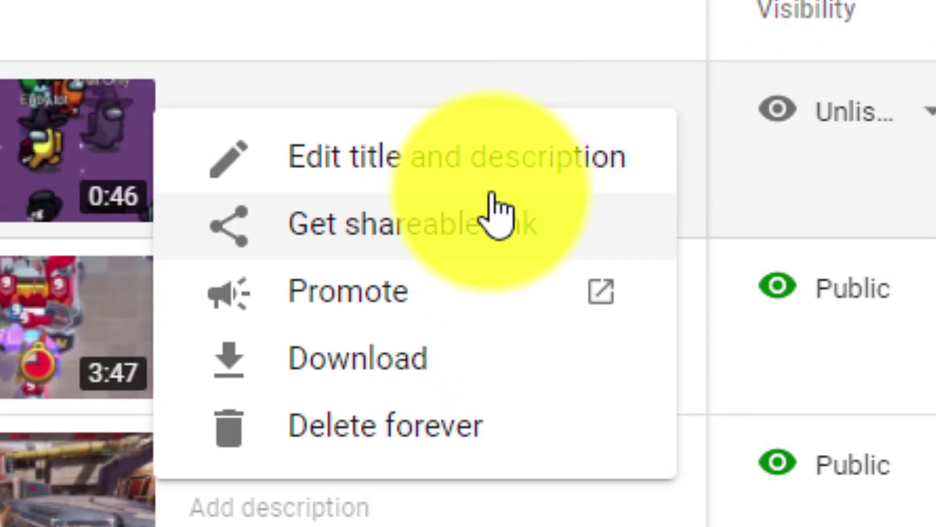
left_click(561, 247)
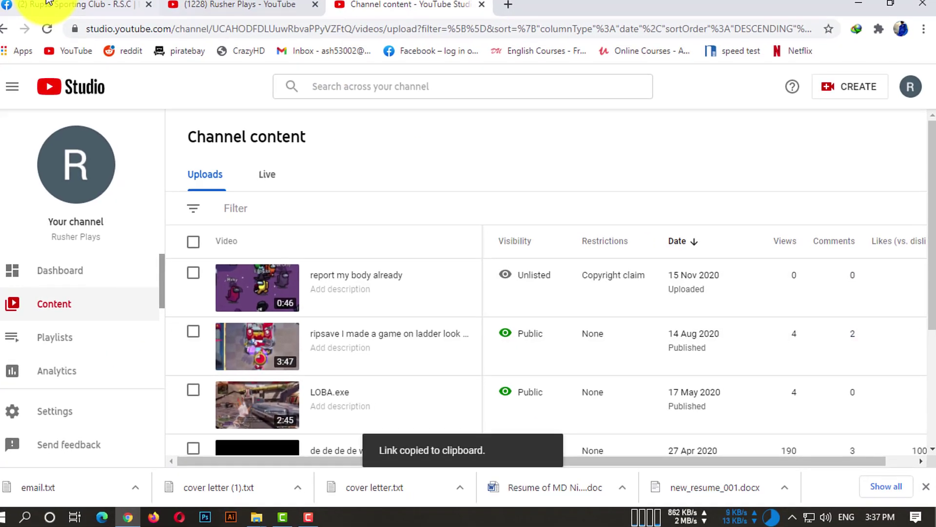
Paste the link into Featured video ID and trim it to just joUc0z_XUQY
left_click(47, 3)
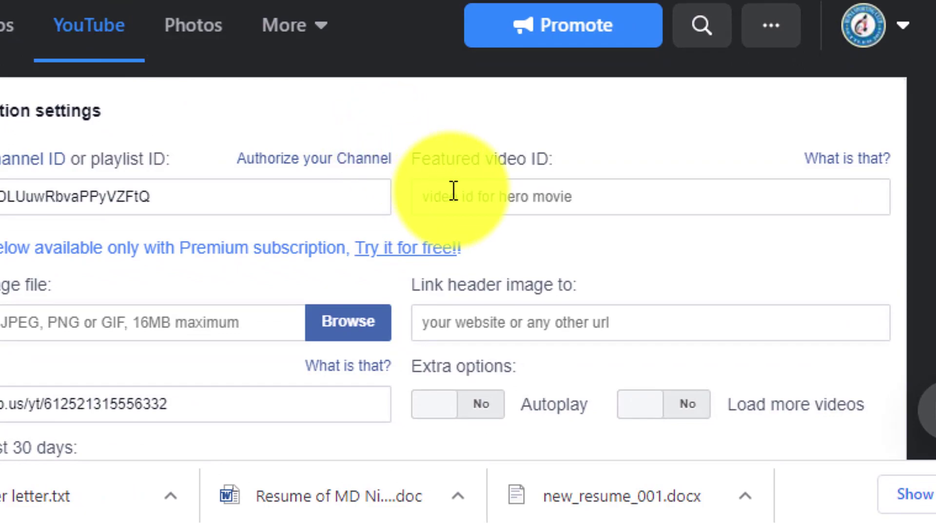
left_click(453, 191)
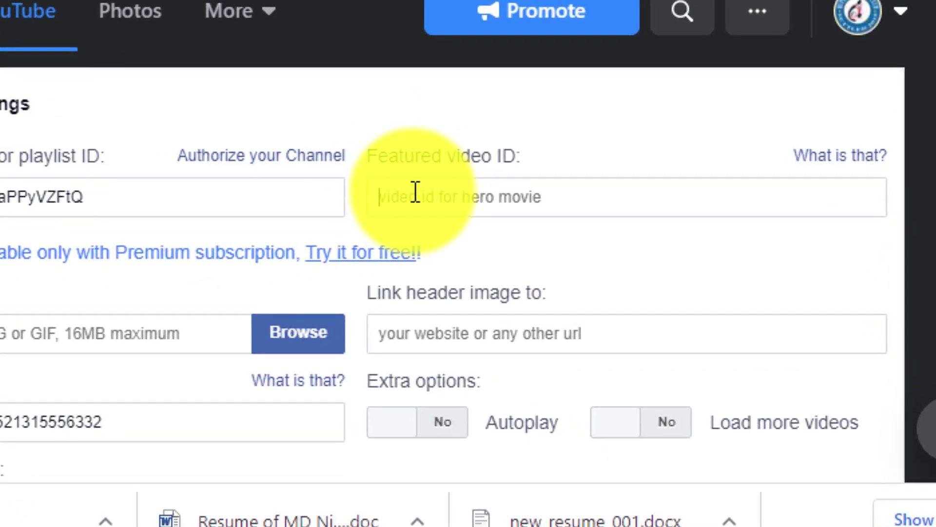
key("ctrl+v")
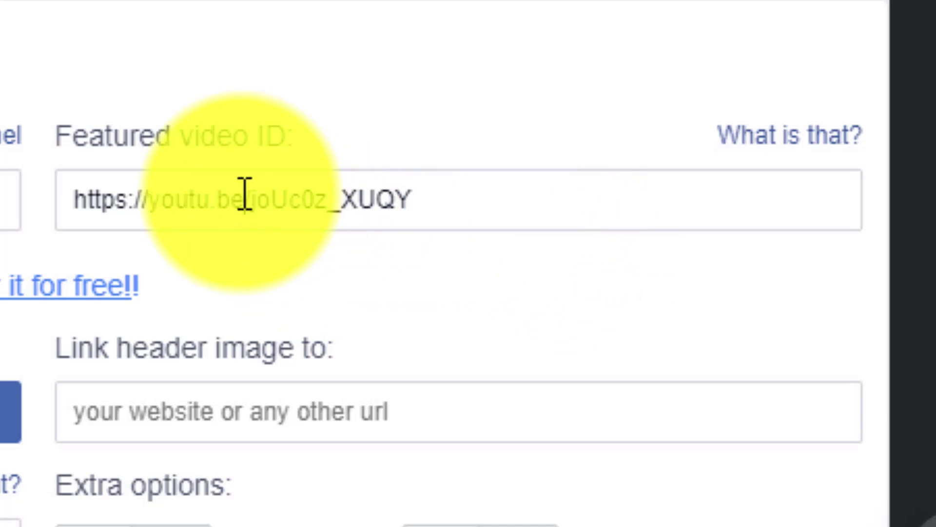
left_click_drag(249, 197, 1, 256)
key("BackSpace")
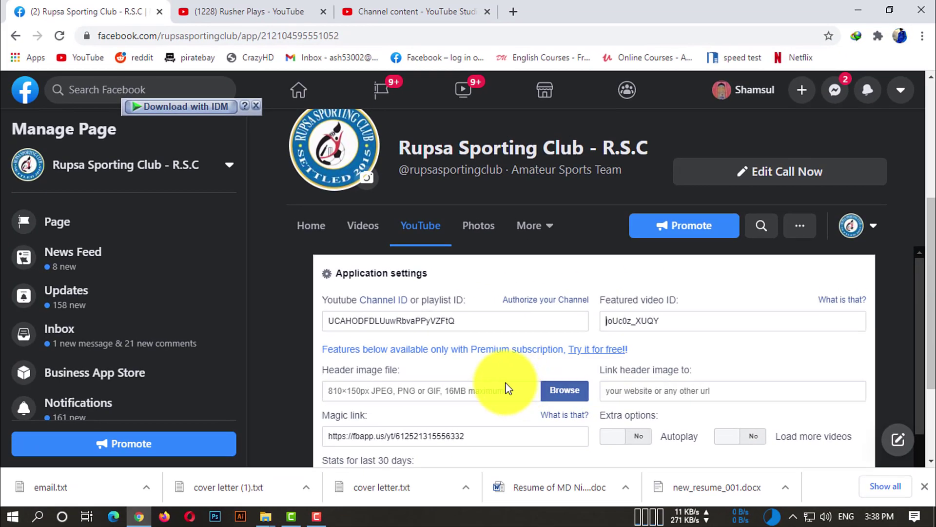
scroll(244, 381, "down", 2)
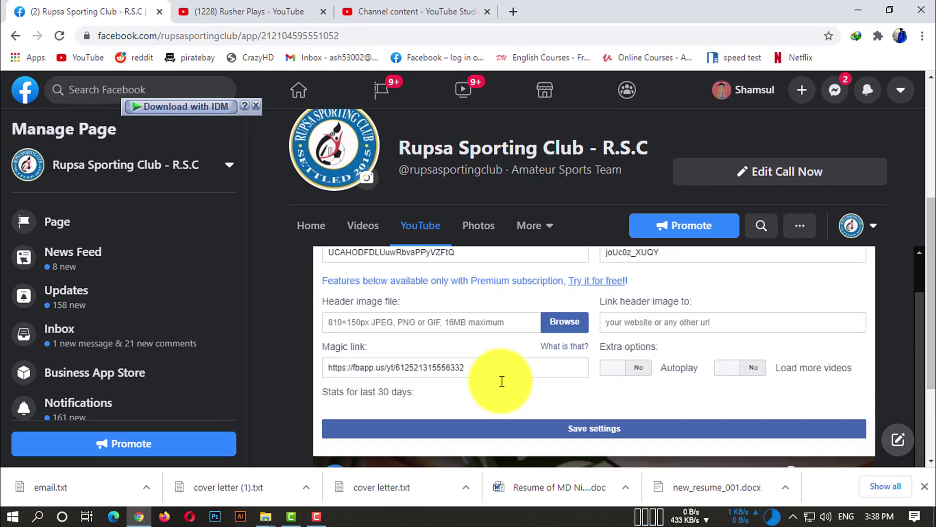
scroll(633, 390, "up", 1)
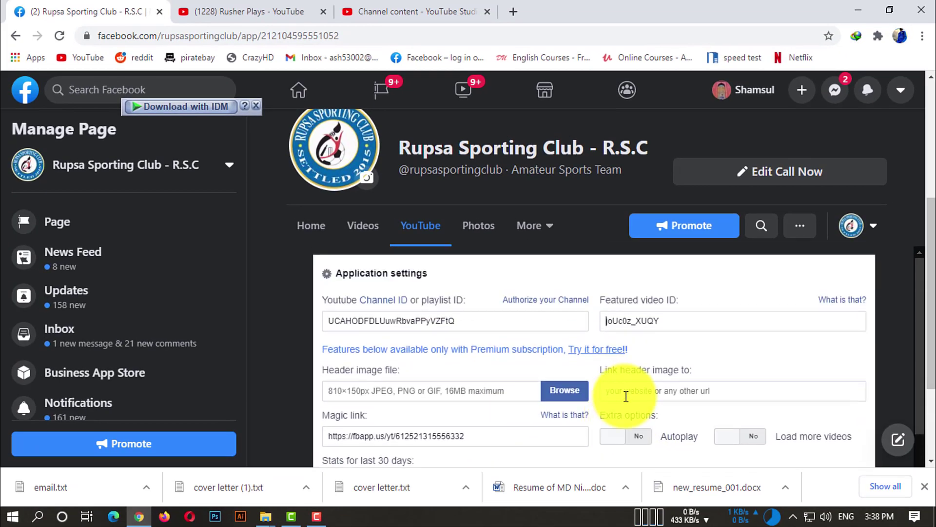
scroll(629, 385, "down", 1)
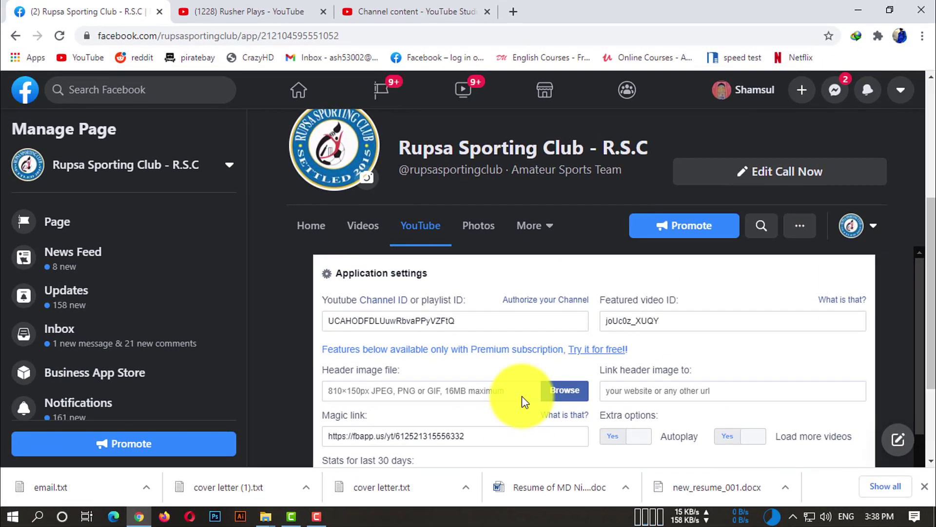
Save the YouTube tab settings without choosing a header image file
left_click(566, 388)
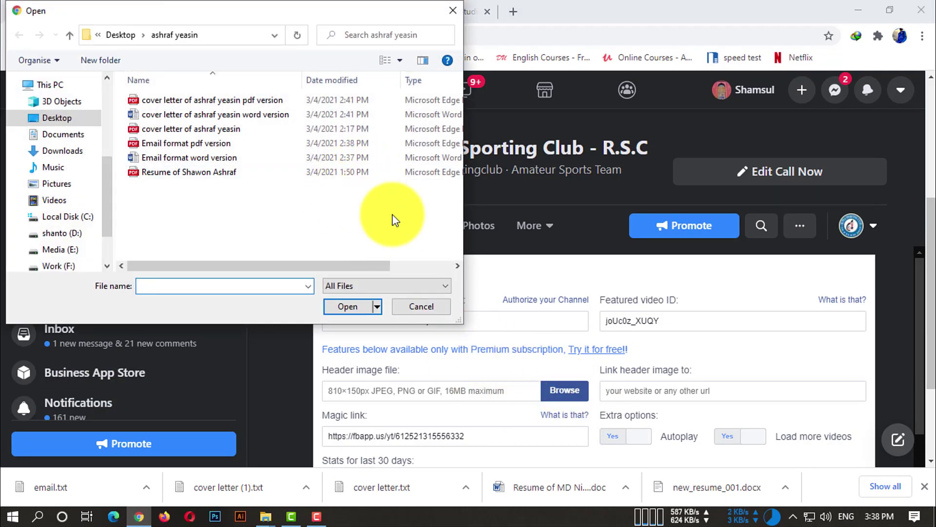
left_click(442, 307)
scroll(565, 381, "down", 4)
scroll(642, 375, "up", 4)
scroll(643, 373, "down", 4)
scroll(642, 373, "up", 4)
scroll(643, 374, "down", 1)
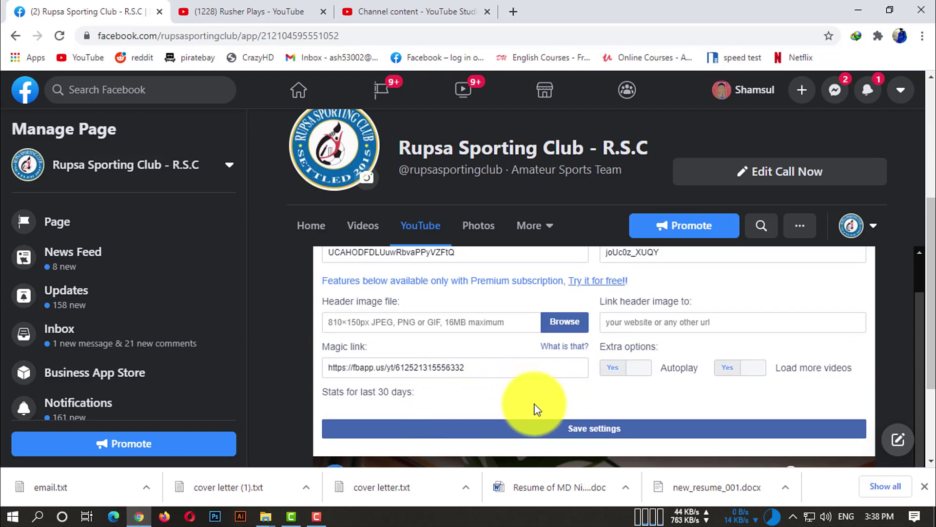
scroll(642, 388, "up", 1)
scroll(642, 388, "up", 1)
scroll(634, 394, "down", 2)
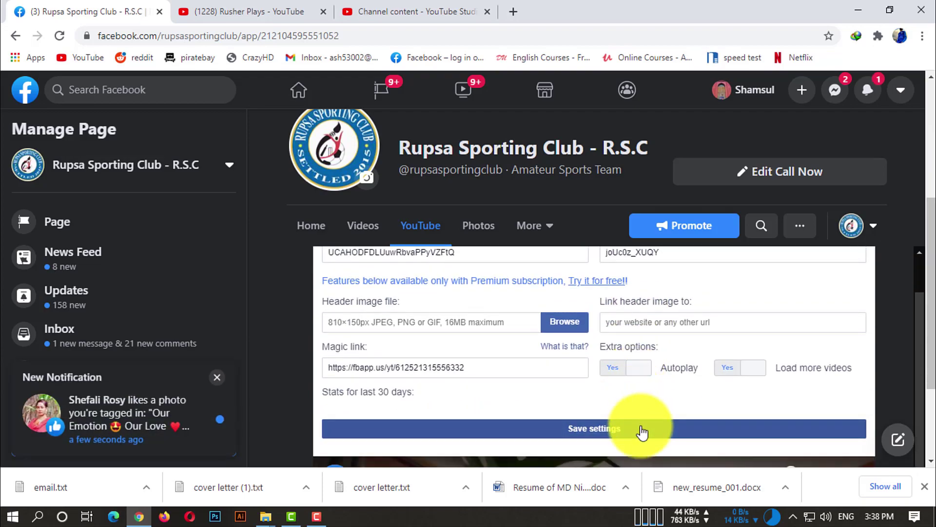
left_click(639, 429)
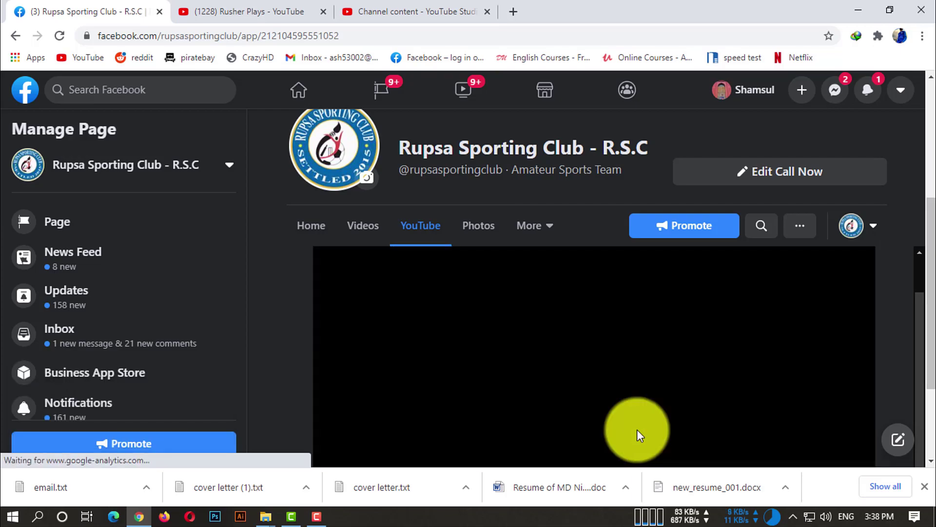
scroll(309, 334, "up", 4)
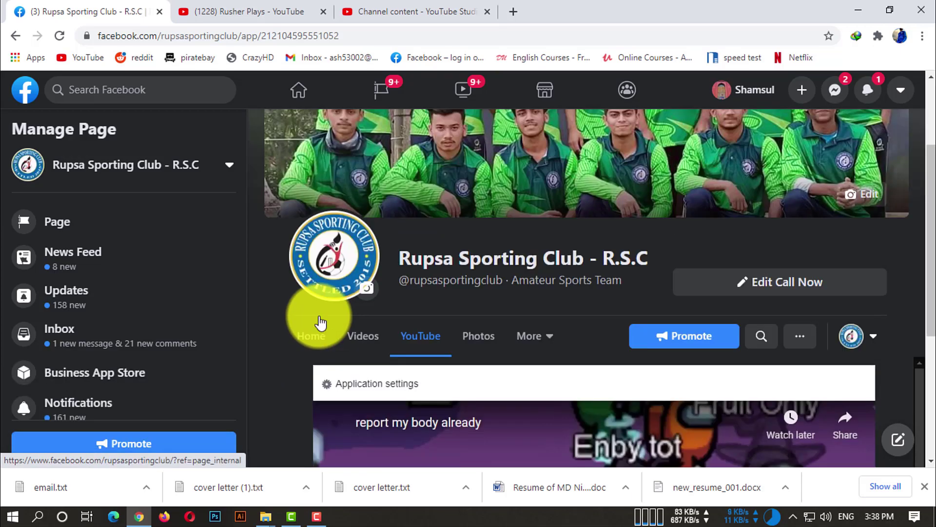
scroll(401, 380, "down", 4)
left_click(320, 228)
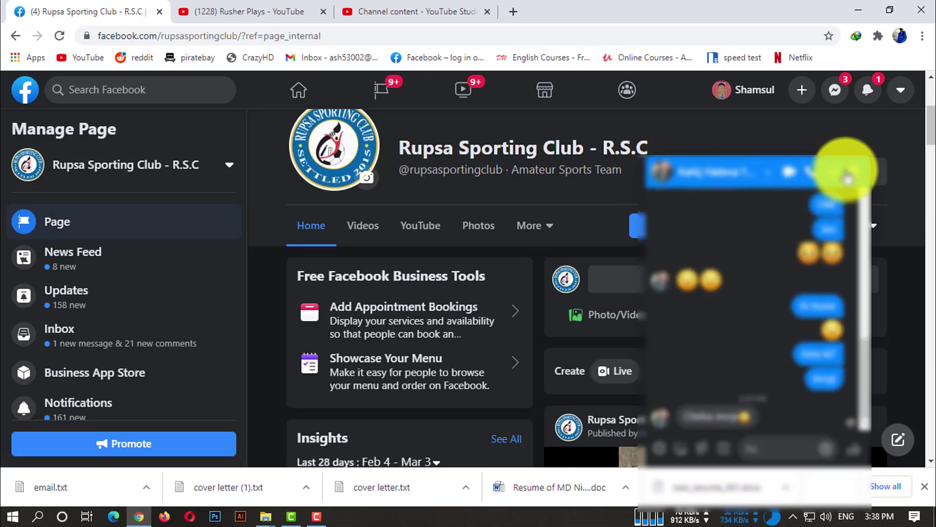
left_click(848, 173)
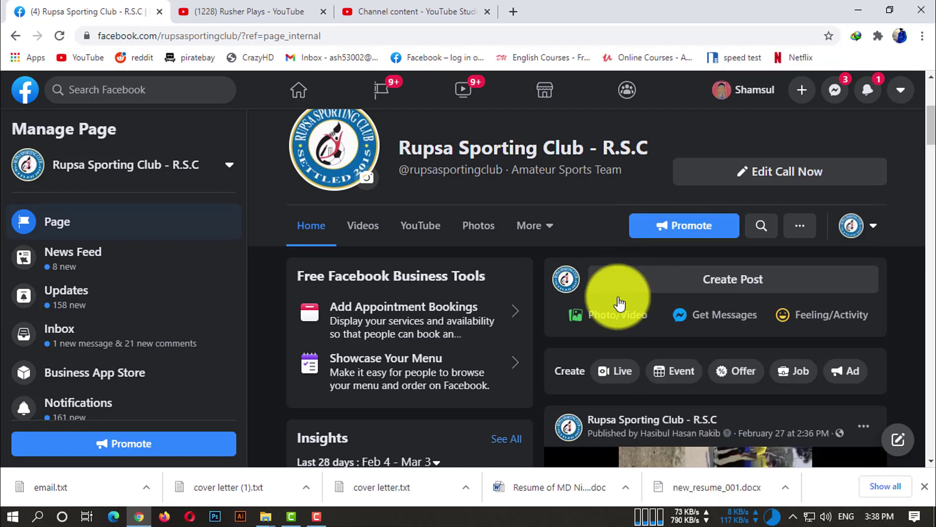
scroll(619, 294, "down", 5)
scroll(471, 261, "up", 5)
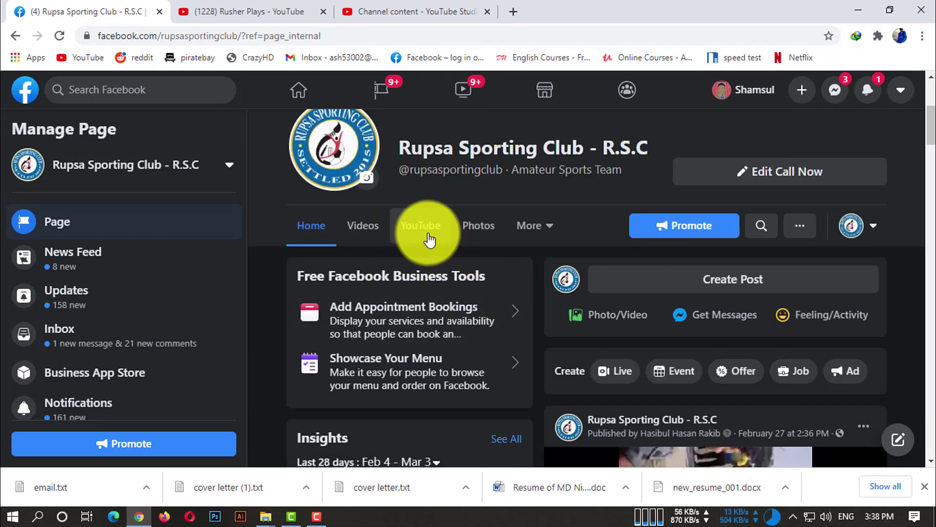
left_click(429, 239)
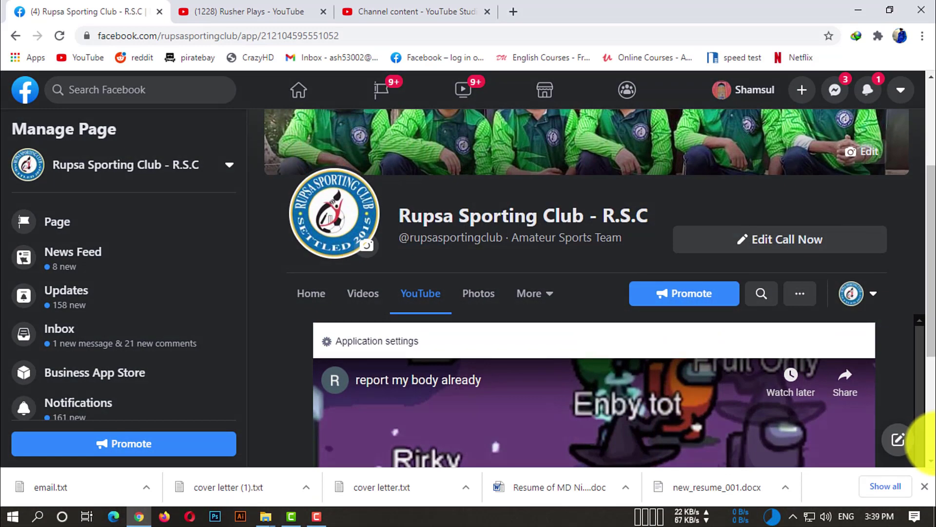
scroll(829, 434, "down", 5)
scroll(629, 301, "up", 1)
Start the featured video, then switch the embedded player to LOBA.exe
left_click(589, 320)
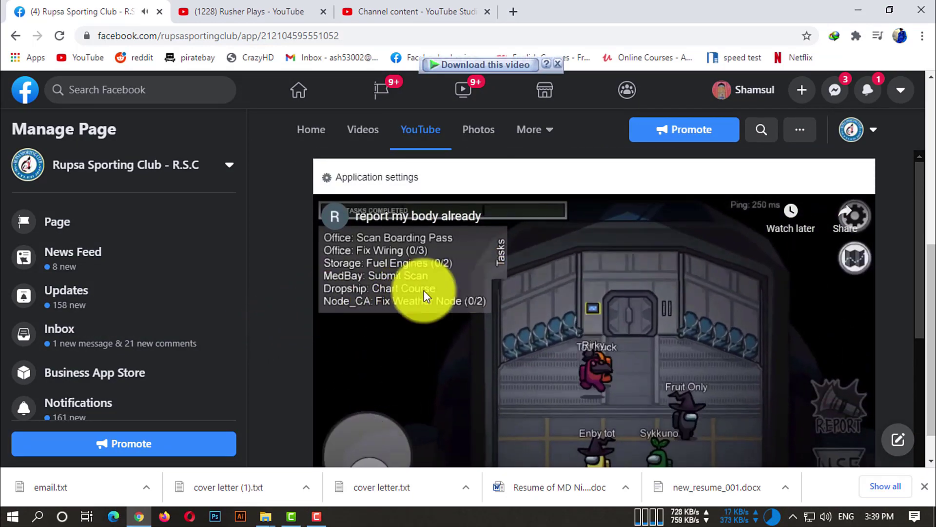
scroll(481, 287, "down", 2)
scroll(502, 285, "down", 3)
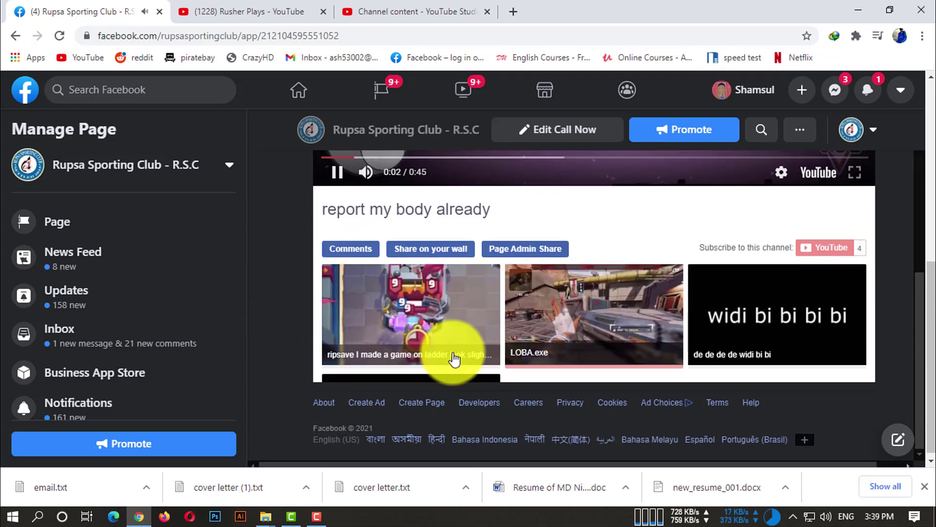
scroll(571, 364, "up", 5)
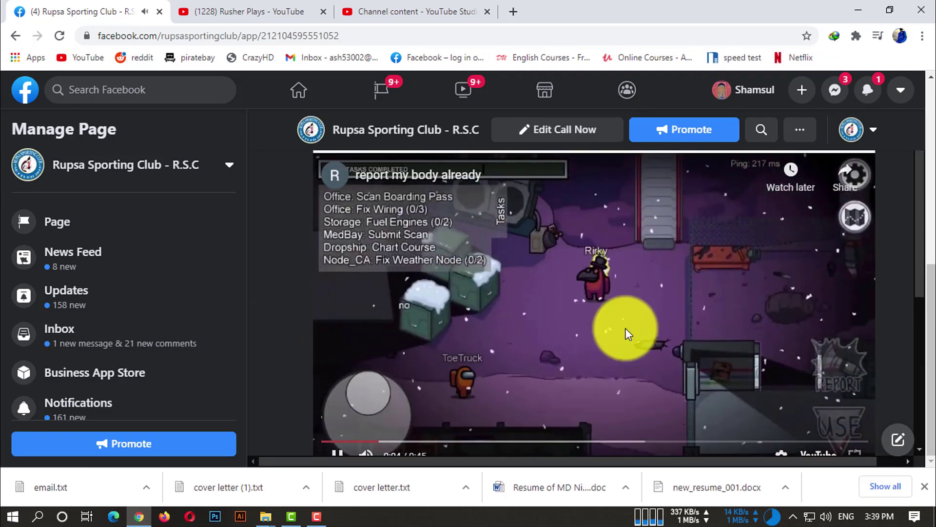
scroll(506, 311, "down", 4)
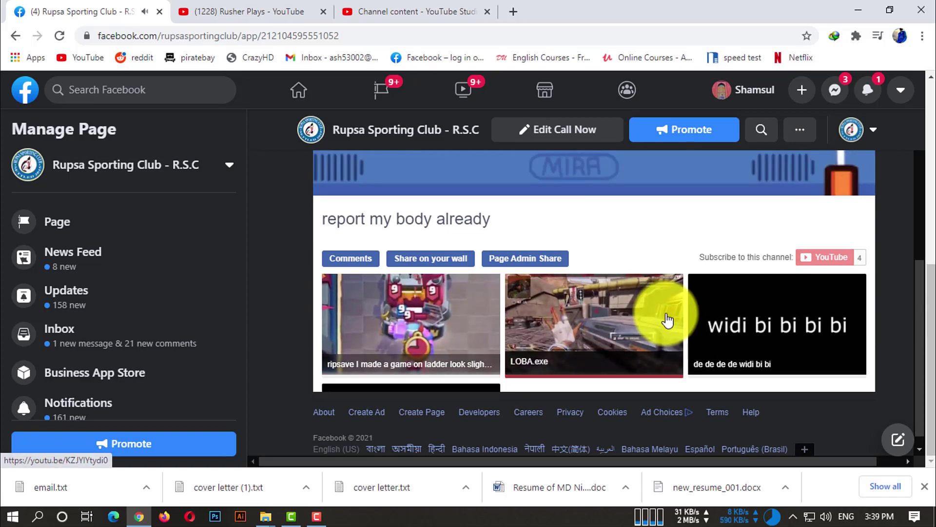
left_click(656, 316)
Check the Rusher Plays channel and Studio content list, then return to Facebook's YouTube tab
scroll(748, 351, "up", 5)
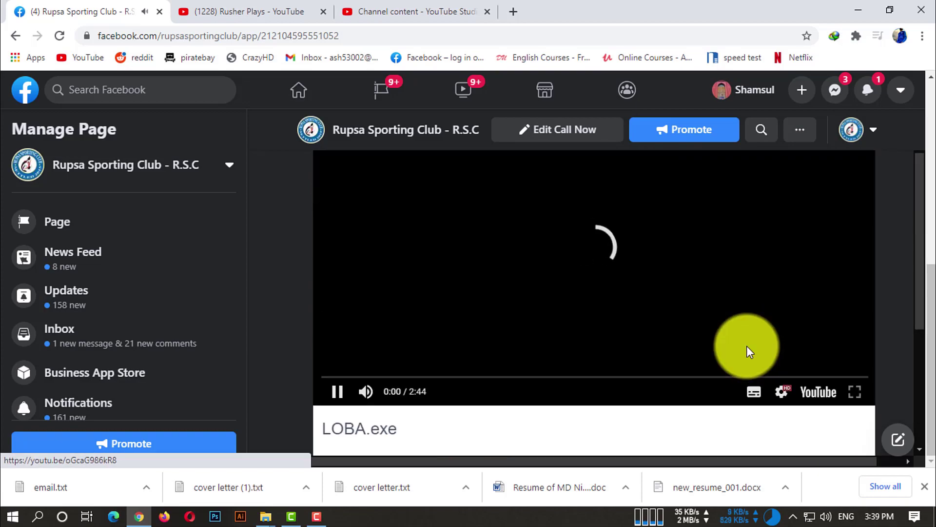
scroll(598, 303, "up", 3)
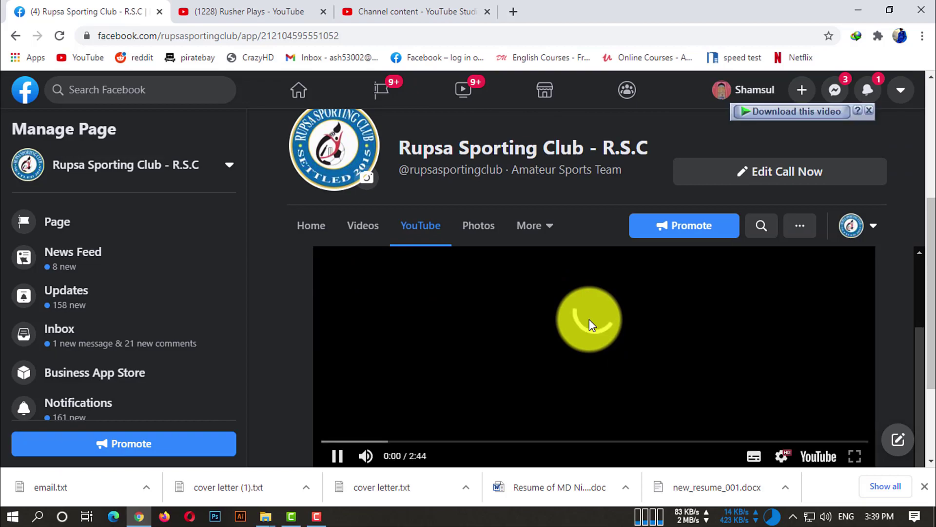
scroll(600, 314, "down", 3)
scroll(780, 325, "down", 3)
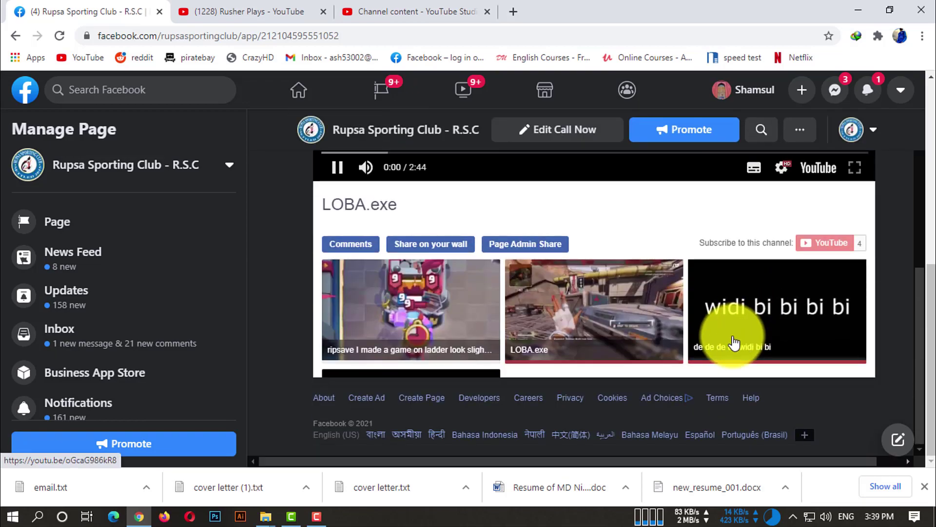
scroll(731, 336, "up", 5)
left_click(246, 6)
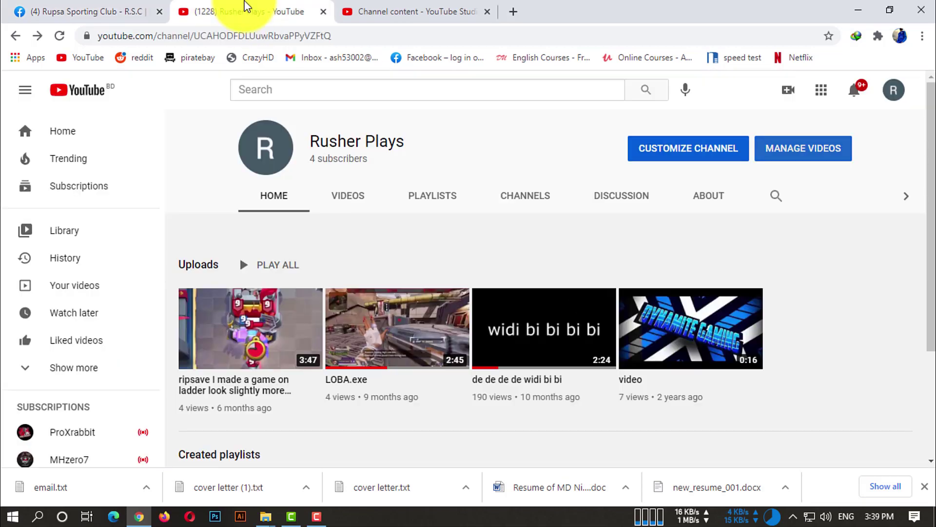
left_click(379, 10)
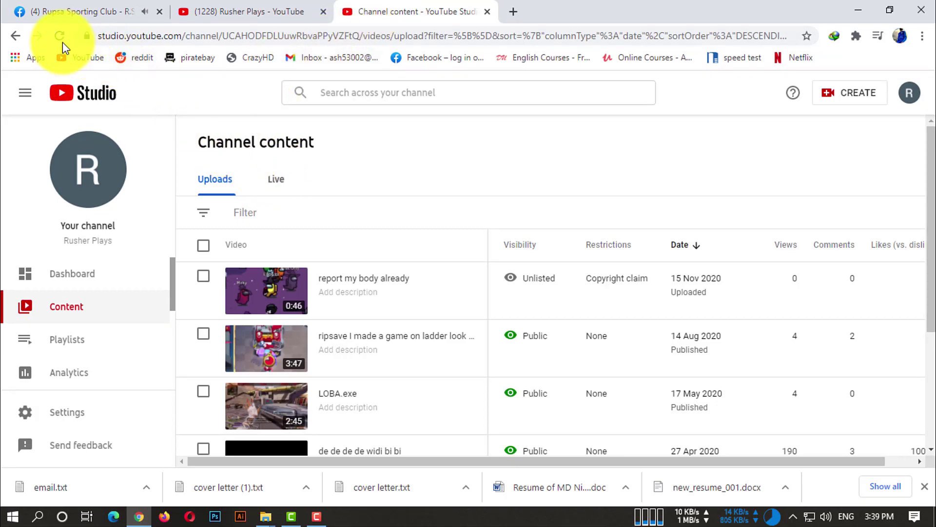
left_click(144, 10)
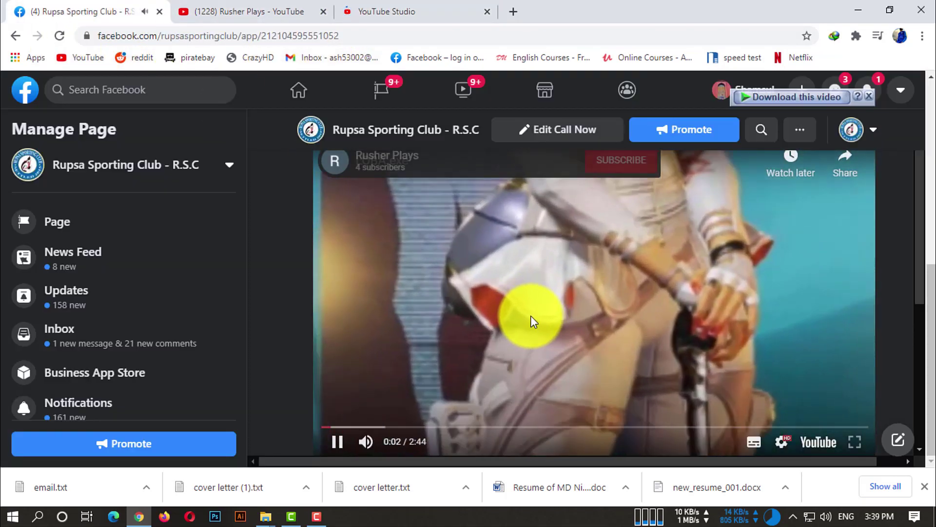